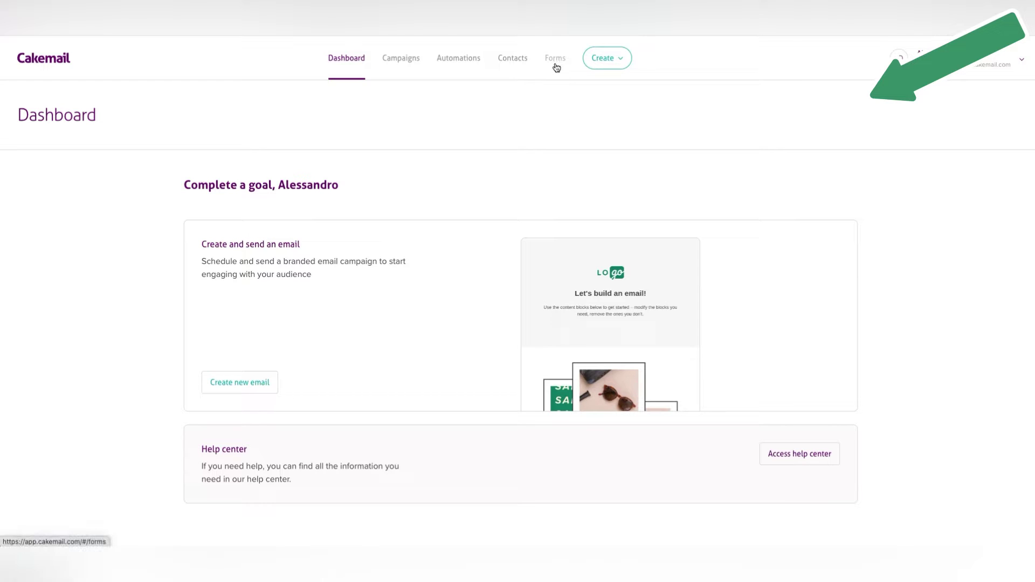
Create a new email campaign from scratch, starting with a blank canvas
click(612, 67)
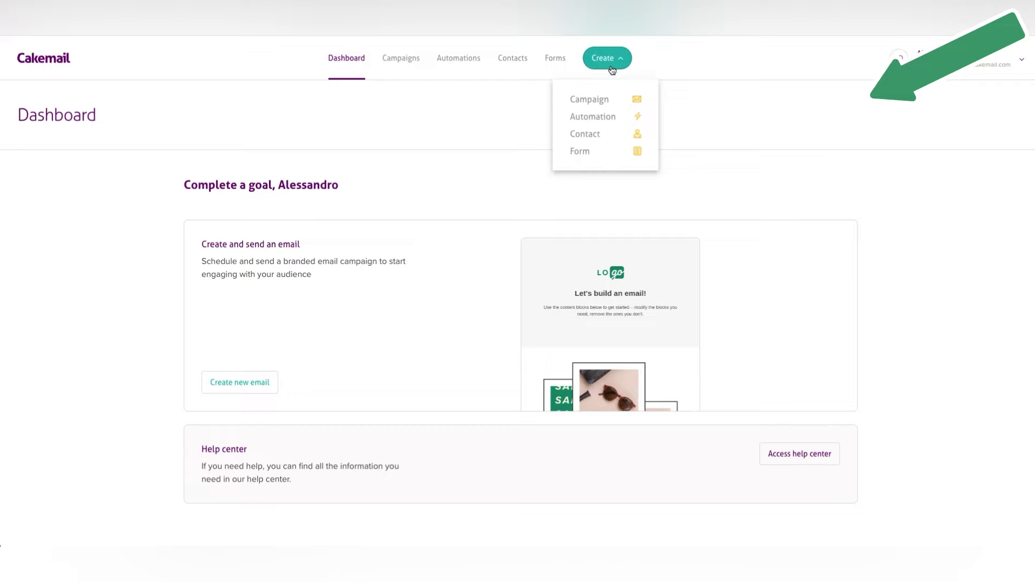
click(601, 102)
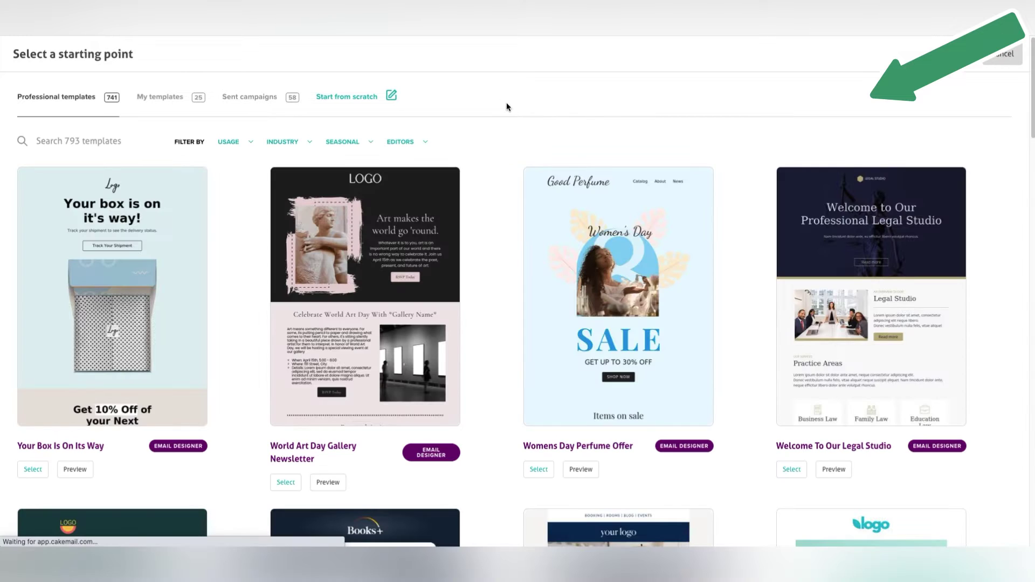
click(355, 99)
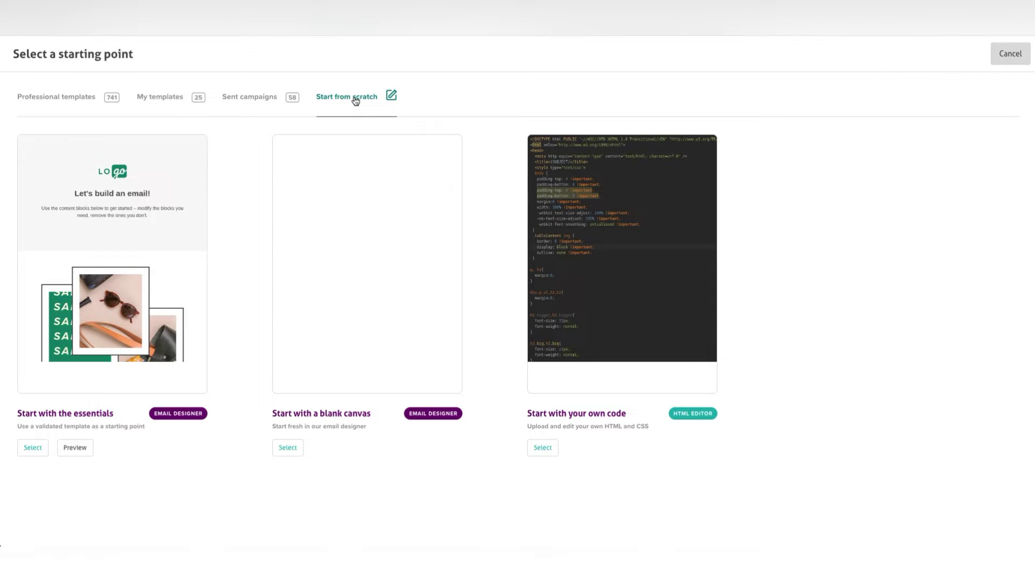
click(294, 448)
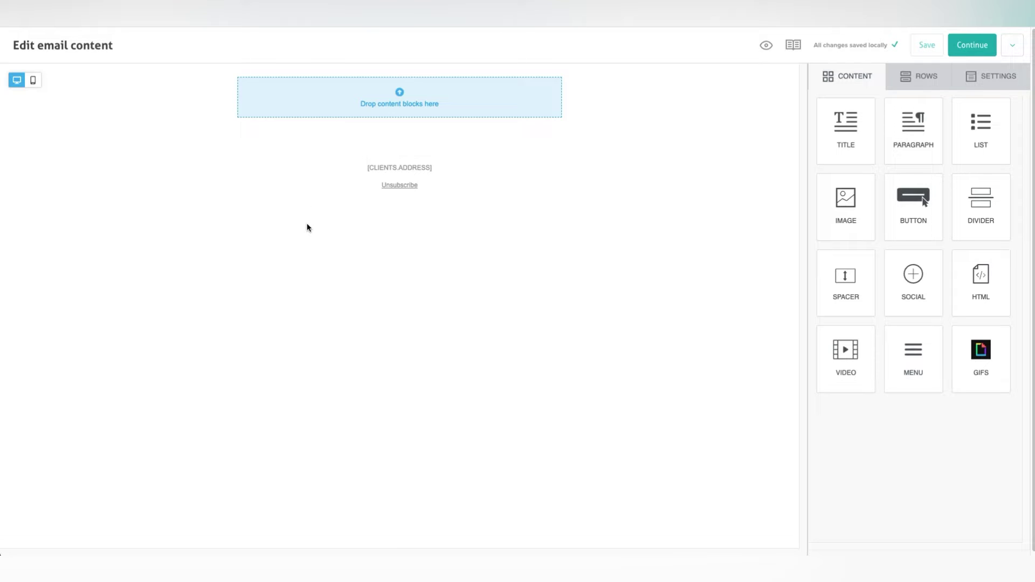
Open the general email settings and set the content area alignment to Center
click(999, 78)
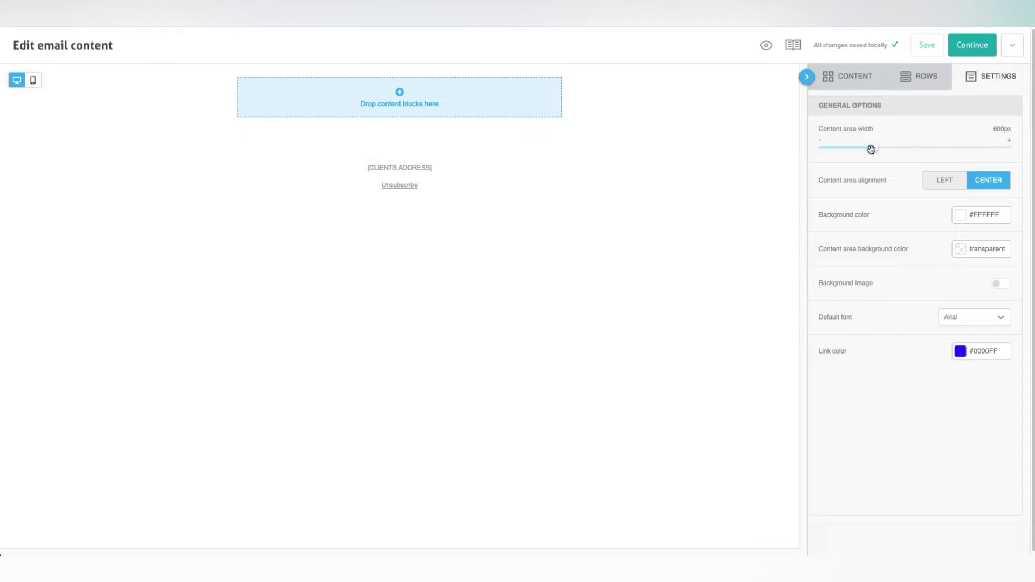
mouse_move(874, 147)
mouse_down()
mouse_move(850, 146)
mouse_move(874, 146)
mouse_up()
click(949, 186)
click(969, 185)
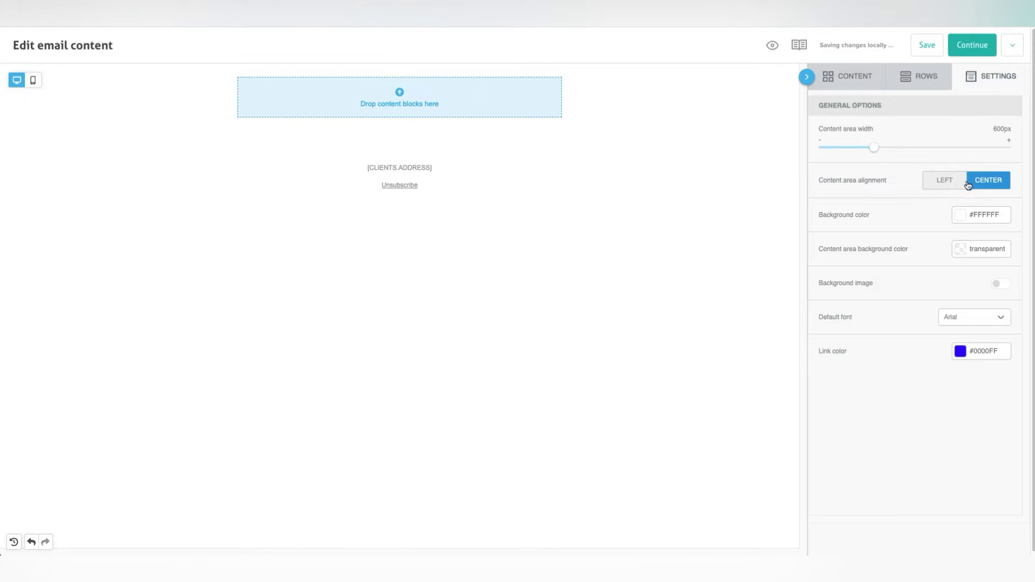
Try #1f1f1f as the email's background color and change it to transparent
click(965, 221)
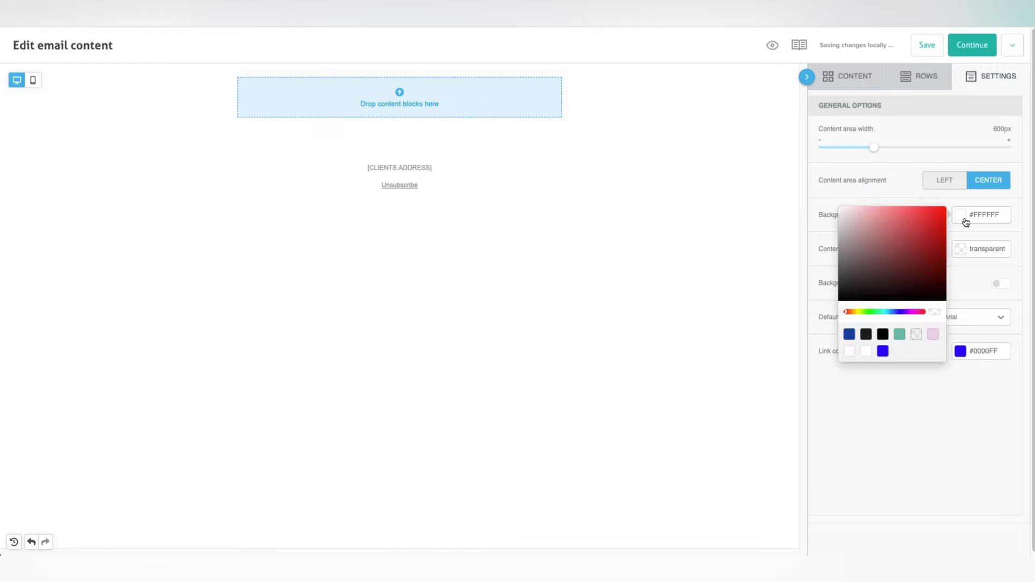
click(868, 335)
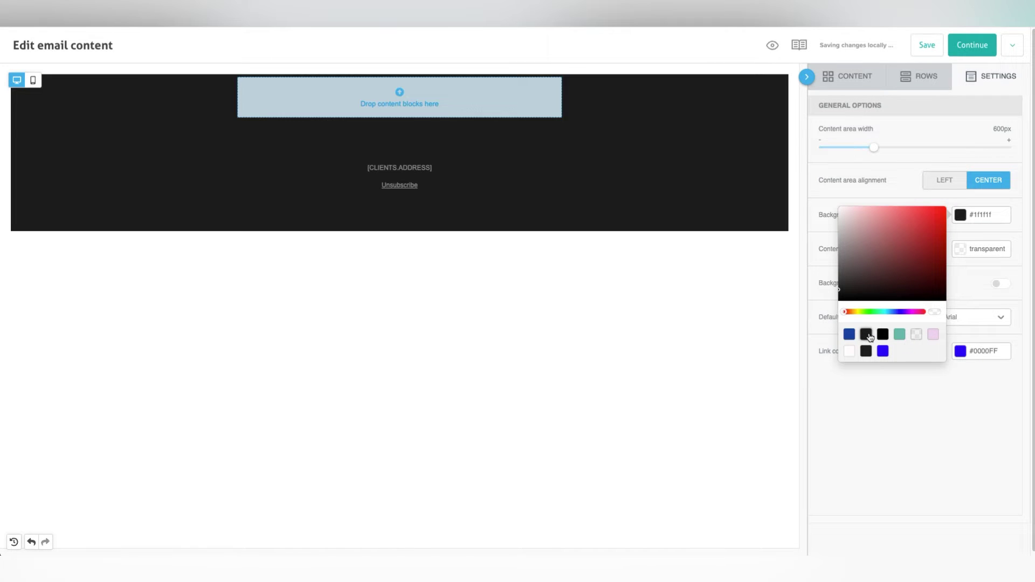
click(916, 335)
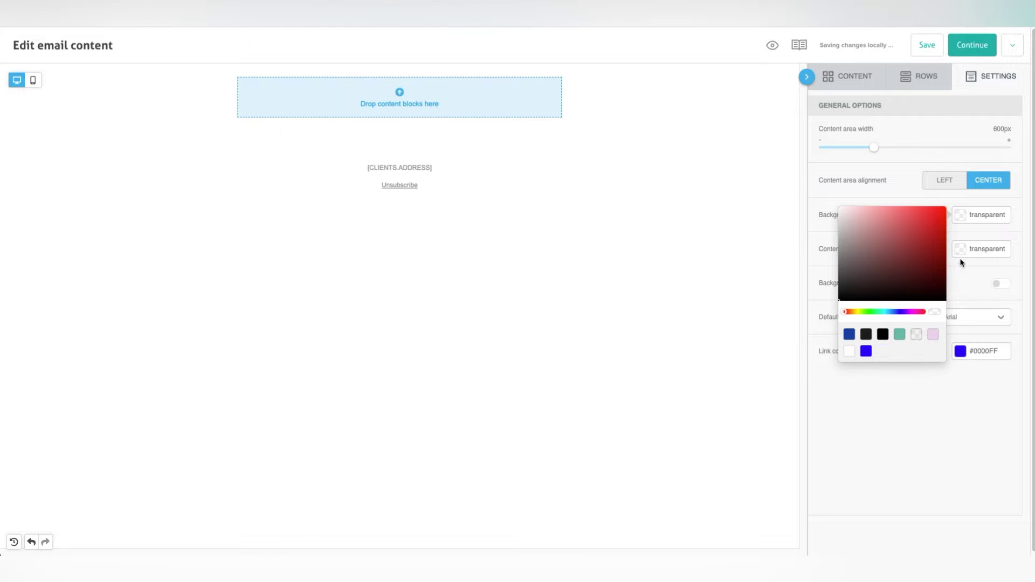
Try #0000ff as the content area background color and return it to transparent
click(966, 252)
click(957, 256)
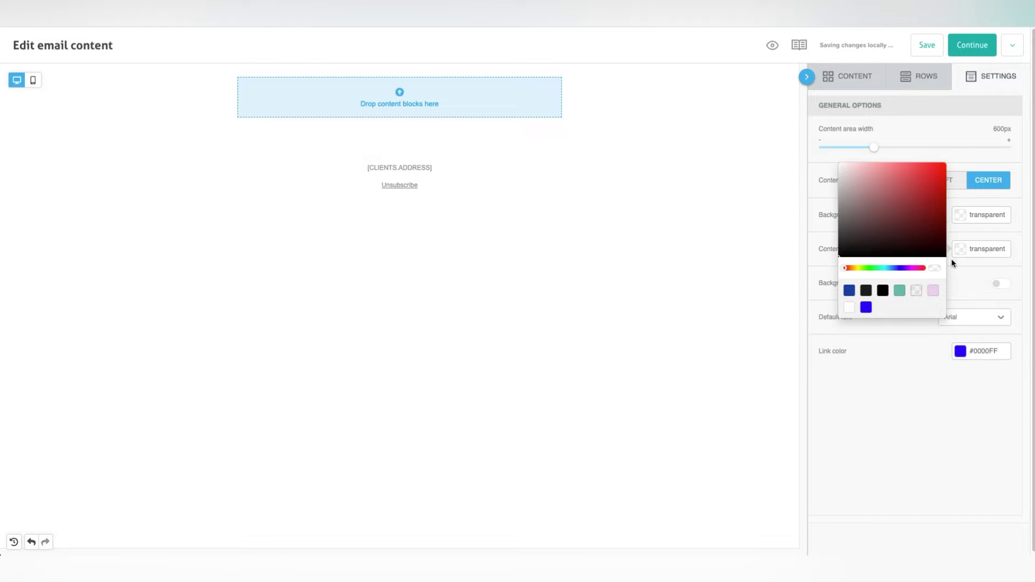
click(866, 307)
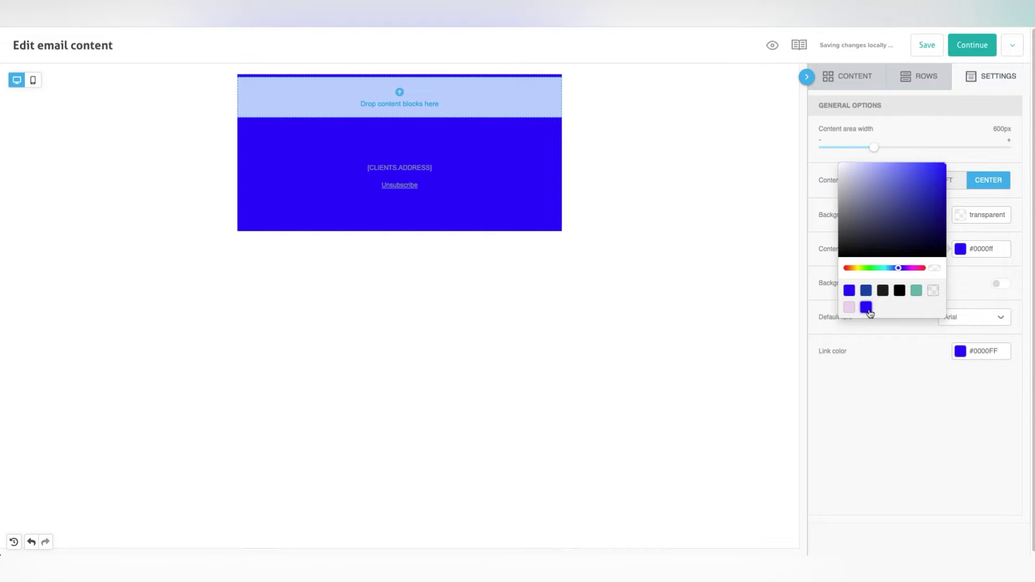
click(934, 291)
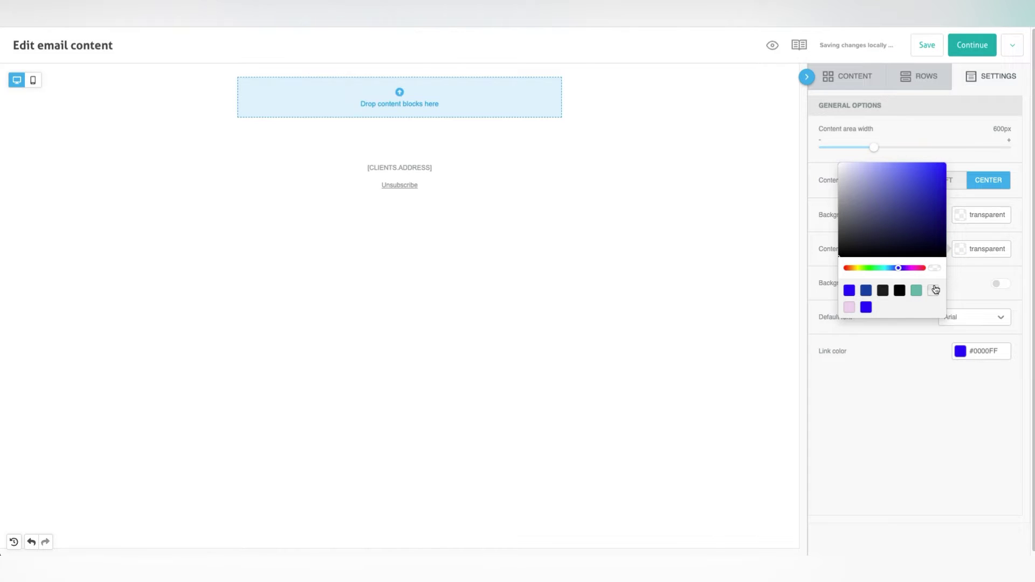
click(964, 270)
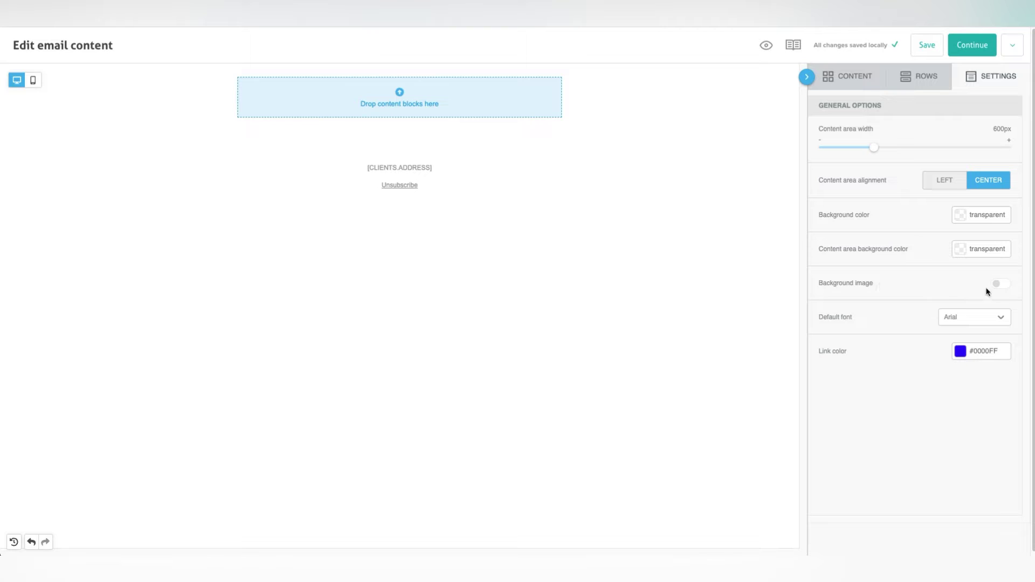
Examine the available default fonts and the link color choices in the general email settings
click(952, 318)
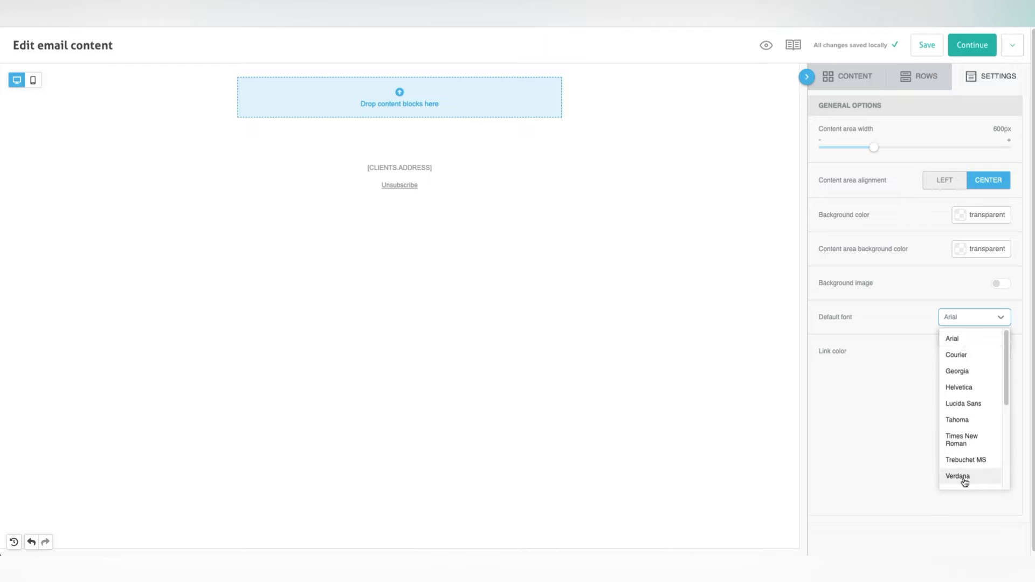
click(967, 319)
click(961, 352)
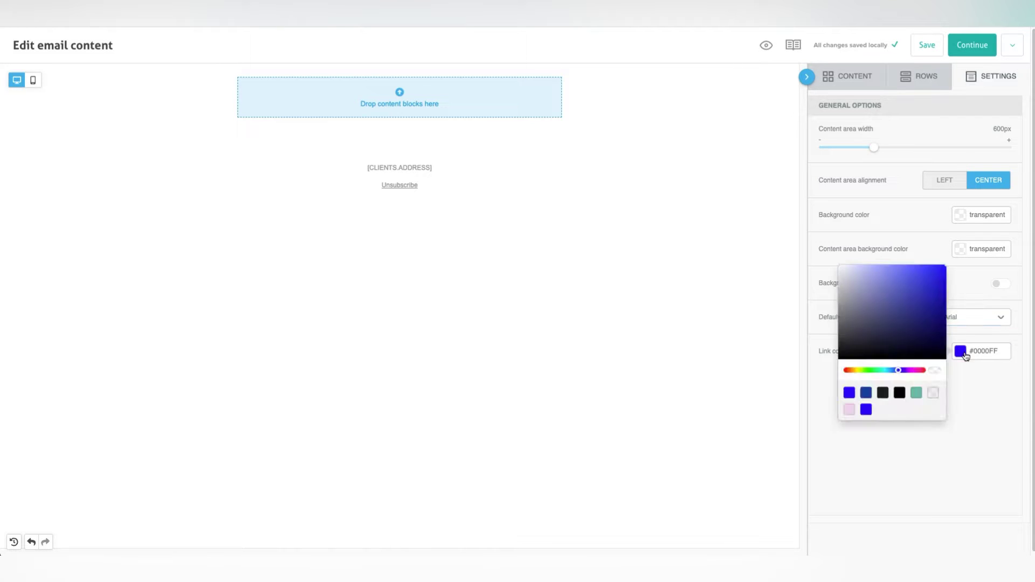
click(955, 359)
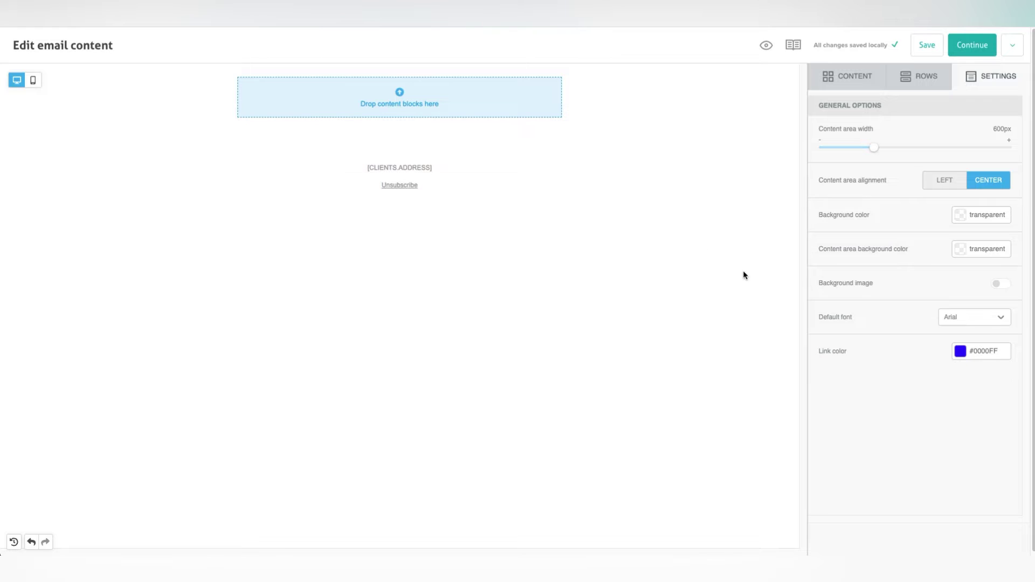
Switch the background image option on and off to view its settings, leaving it turned on
click(1000, 285)
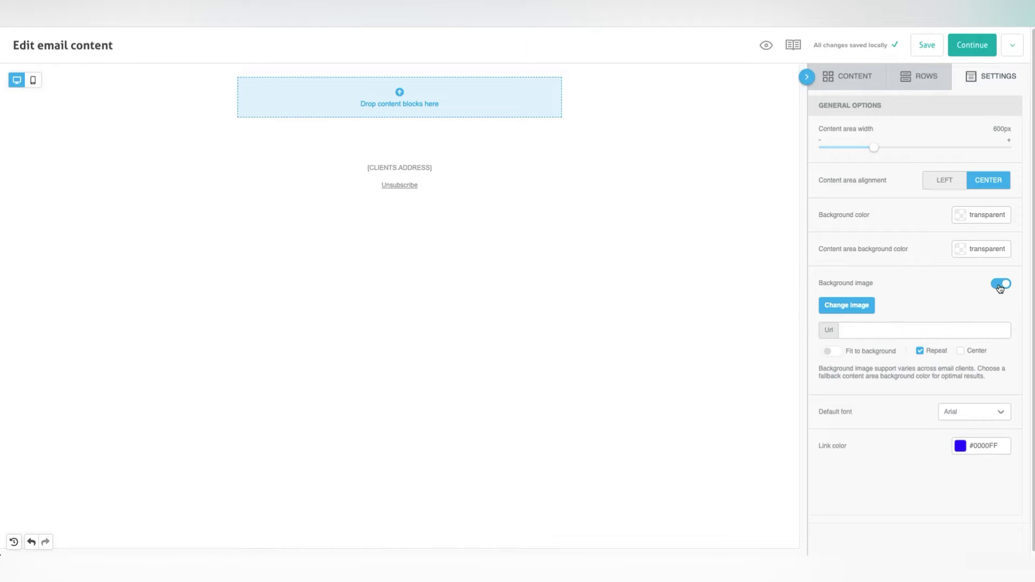
click(1000, 285)
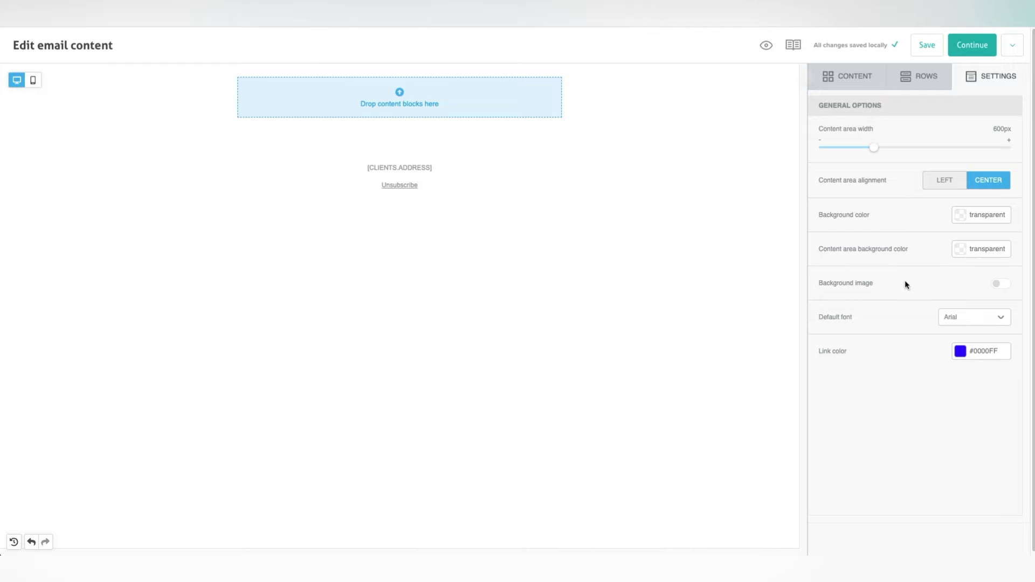
click(996, 285)
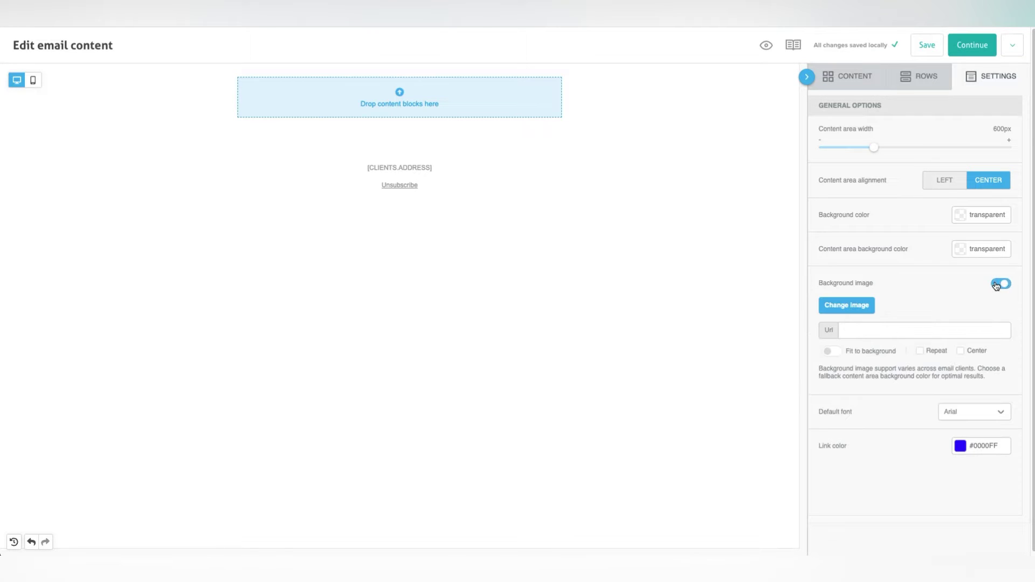
click(398, 293)
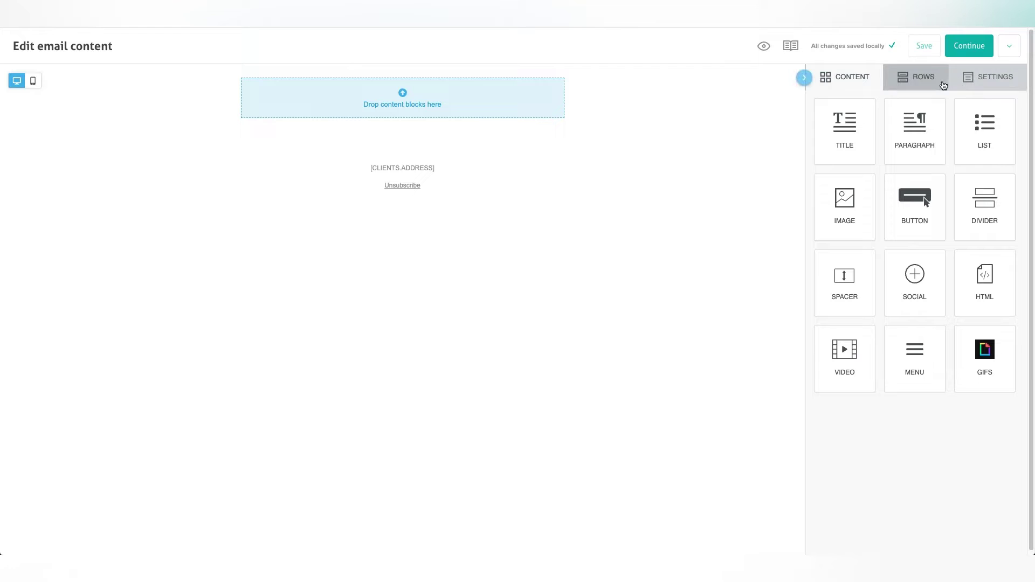
Add two single-column rows, a narrow-and-wide two-column row and an equal two-column row below the existing content row
click(915, 85)
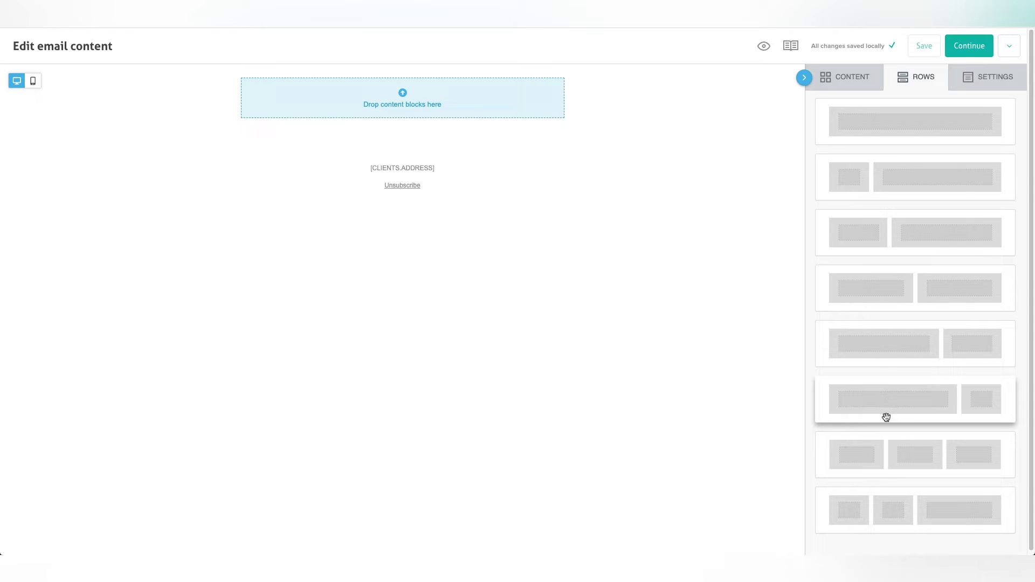
drag(911, 126, 458, 108)
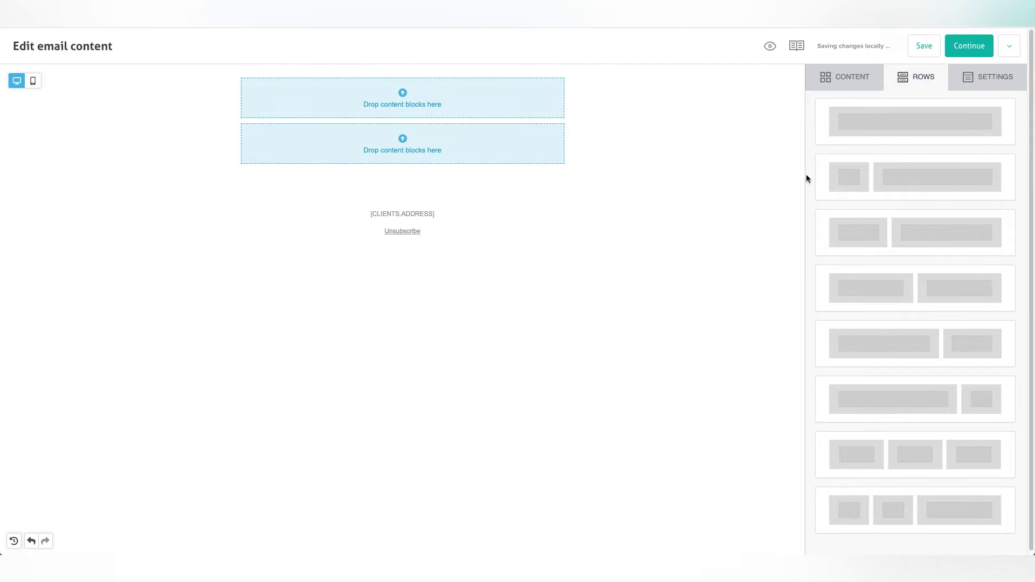
drag(890, 132, 438, 174)
drag(883, 171, 350, 222)
drag(876, 287, 373, 258)
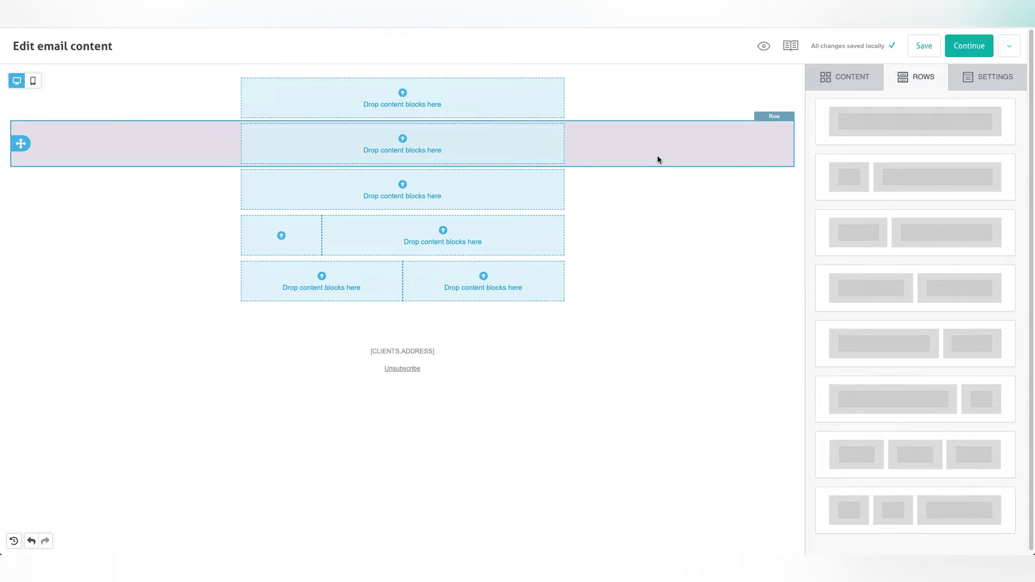
Move the narrow-and-wide two-column row up one position and delete it
click(659, 235)
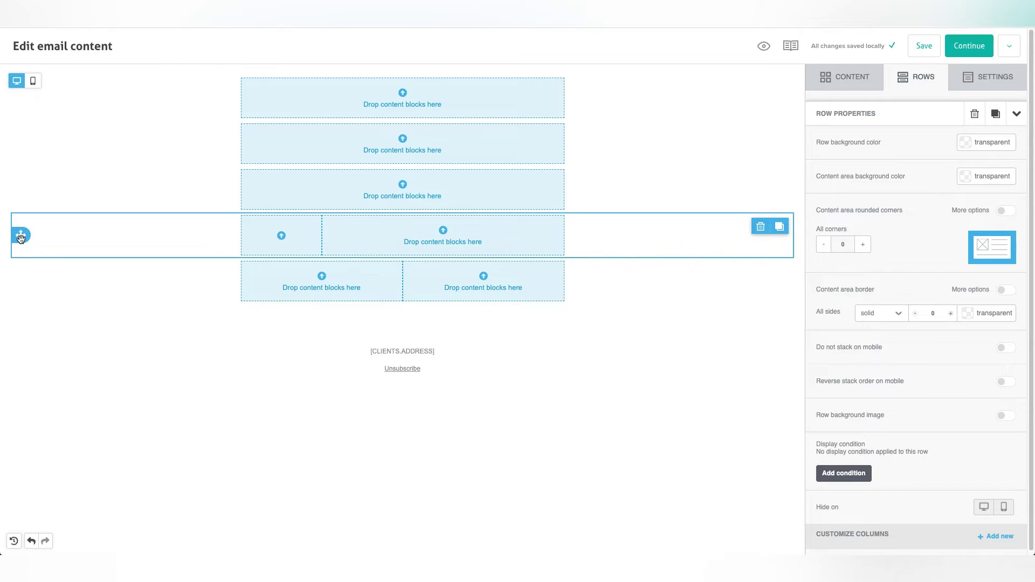
drag(21, 237, 30, 203)
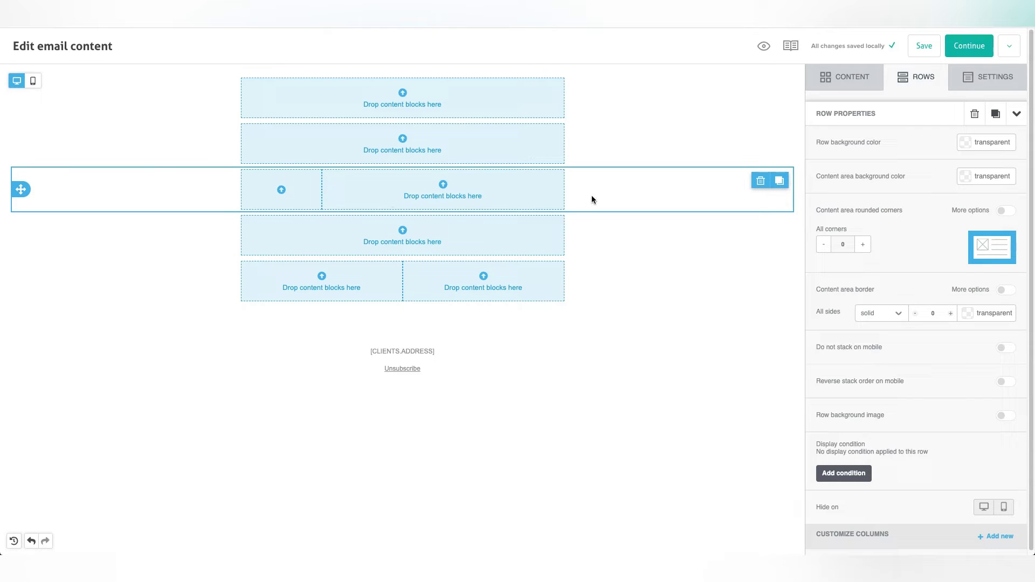
click(761, 183)
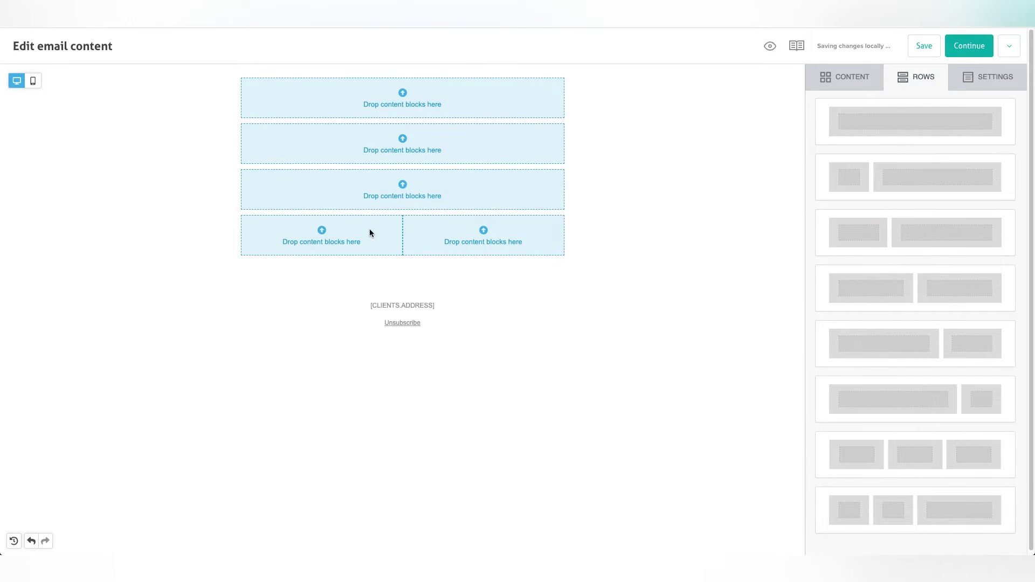
Duplicate the equal two-column row at the end of the email body
click(81, 241)
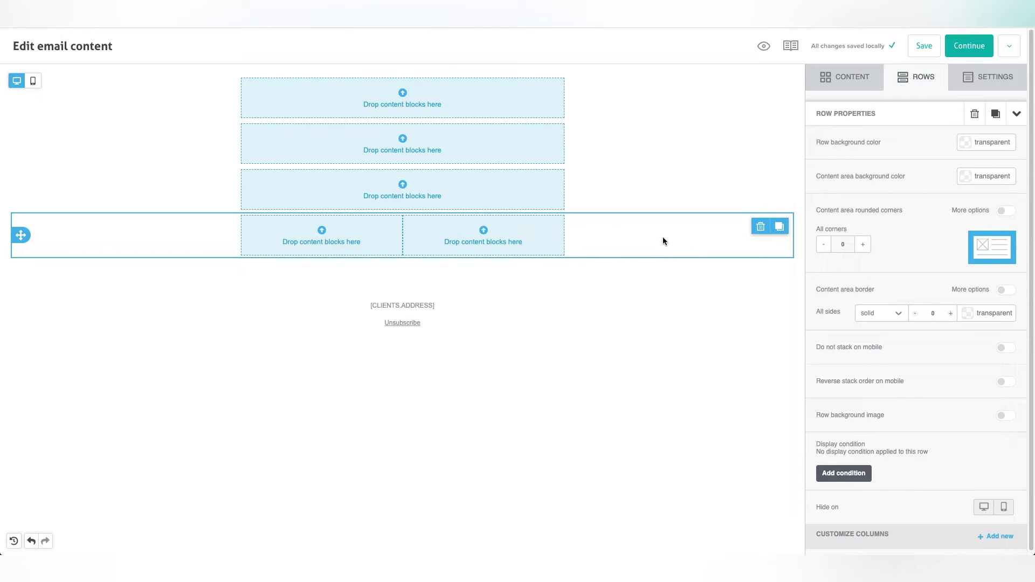
click(780, 227)
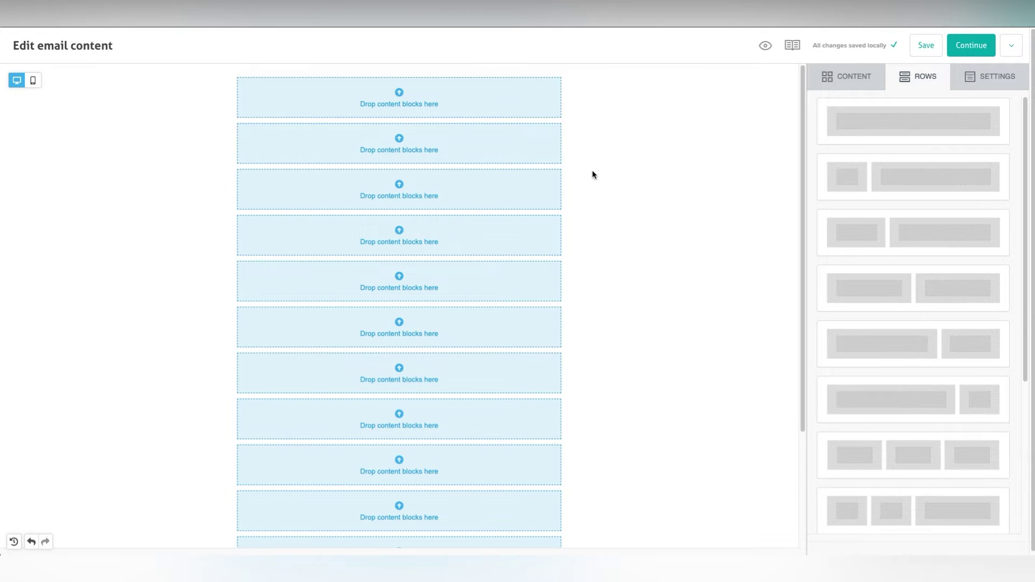
Place a title block, a paragraph block and a list block in the first three empty rows
click(854, 84)
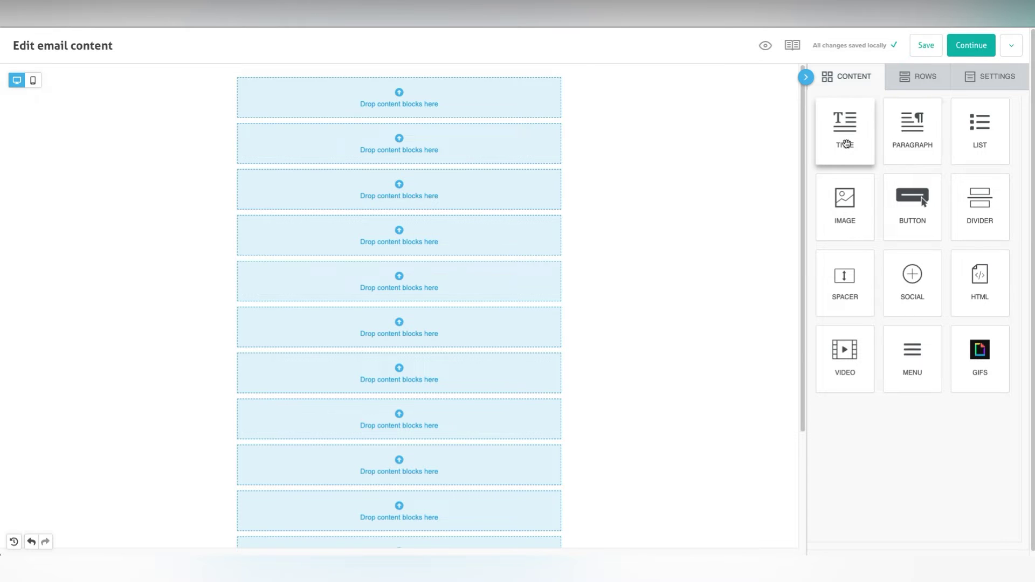
drag(846, 143, 418, 109)
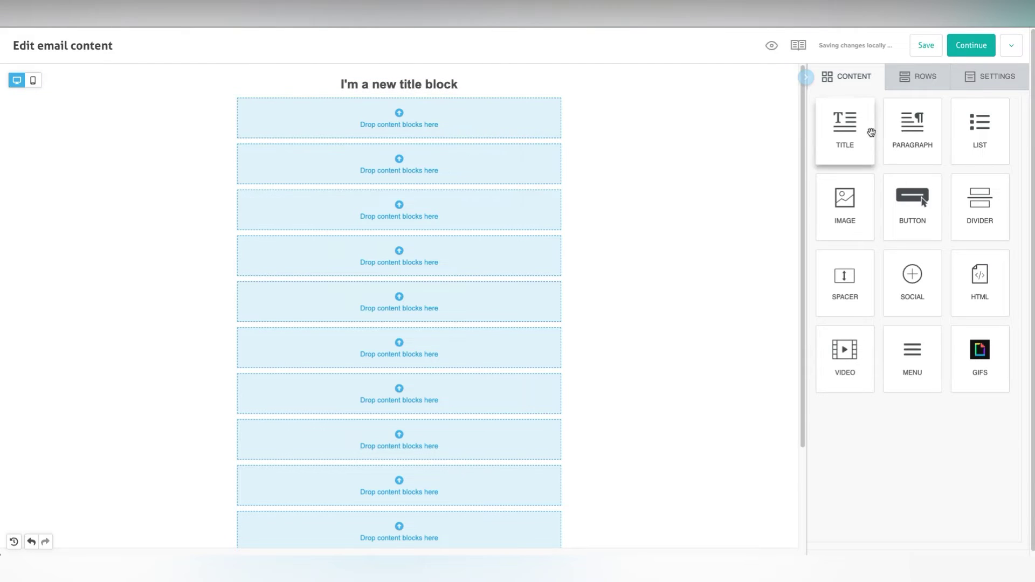
drag(913, 132, 398, 119)
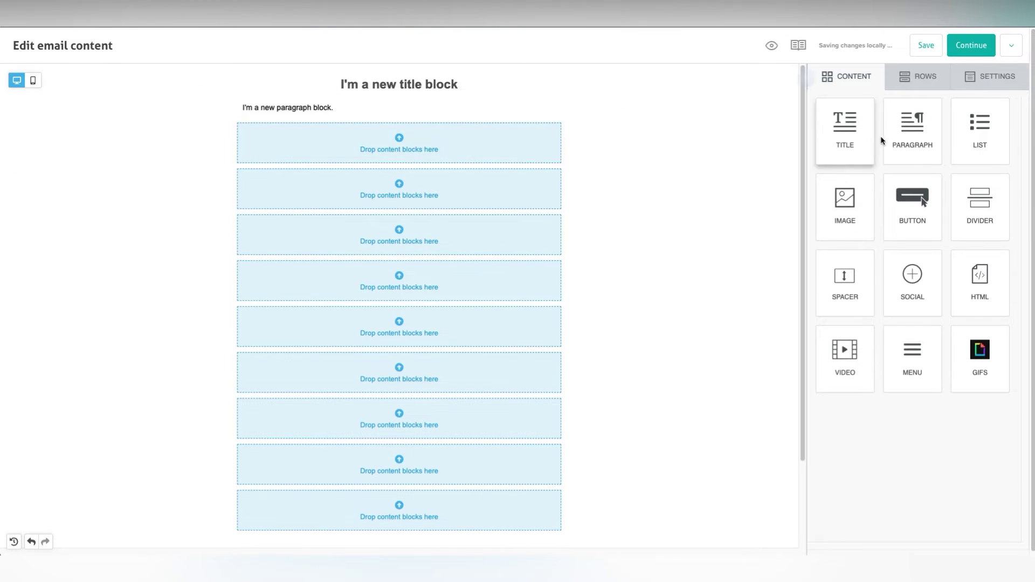
drag(974, 142, 367, 155)
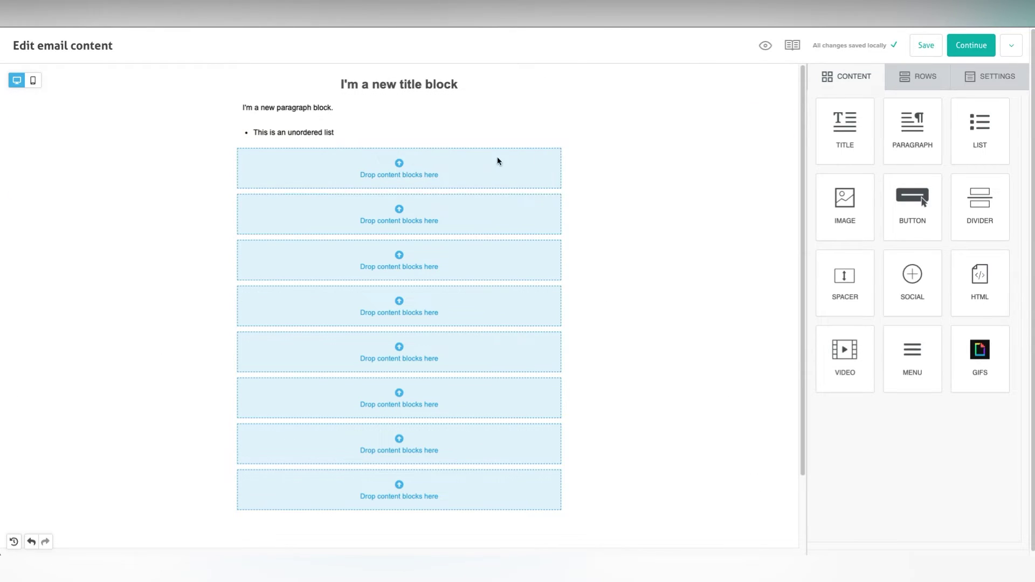
Place an image block in the row below the list and browse the file manager without inserting a file
drag(838, 198, 419, 173)
click(396, 221)
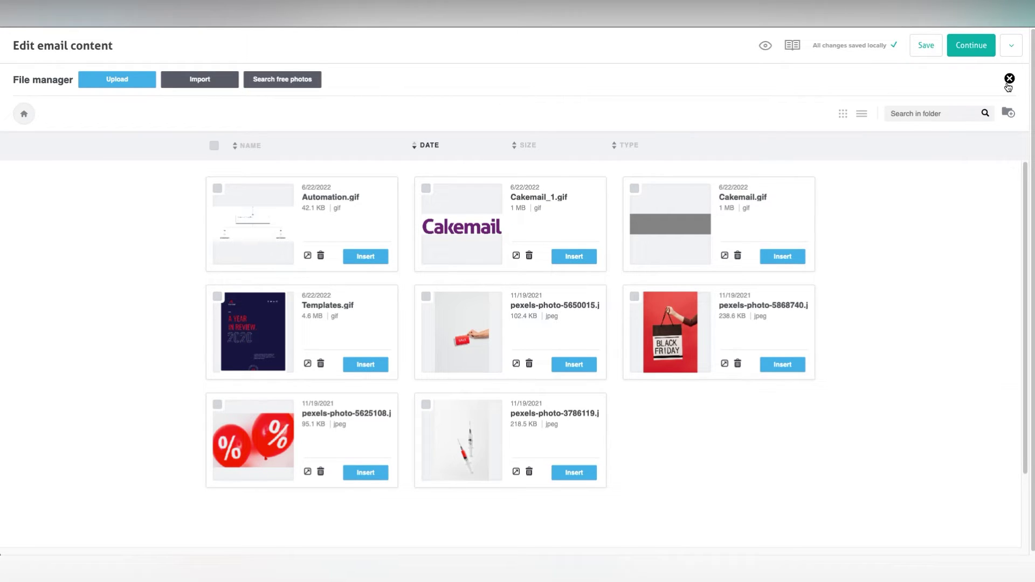
click(1009, 81)
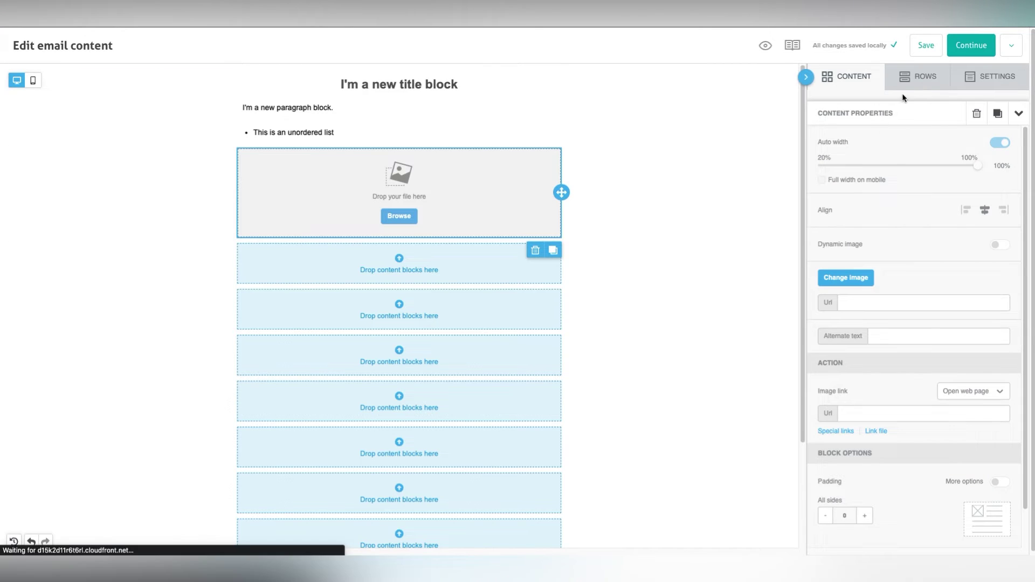
Place a button block in the empty row below the image block
click(874, 85)
drag(912, 205, 399, 263)
click(423, 259)
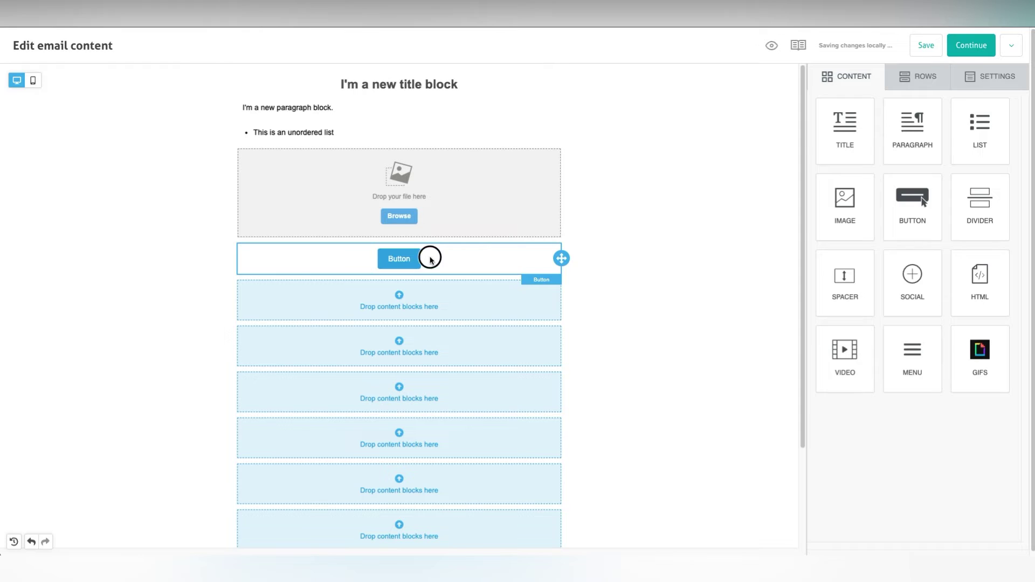
Place a divider block and a spacer block in the two empty rows below the button block
click(831, 82)
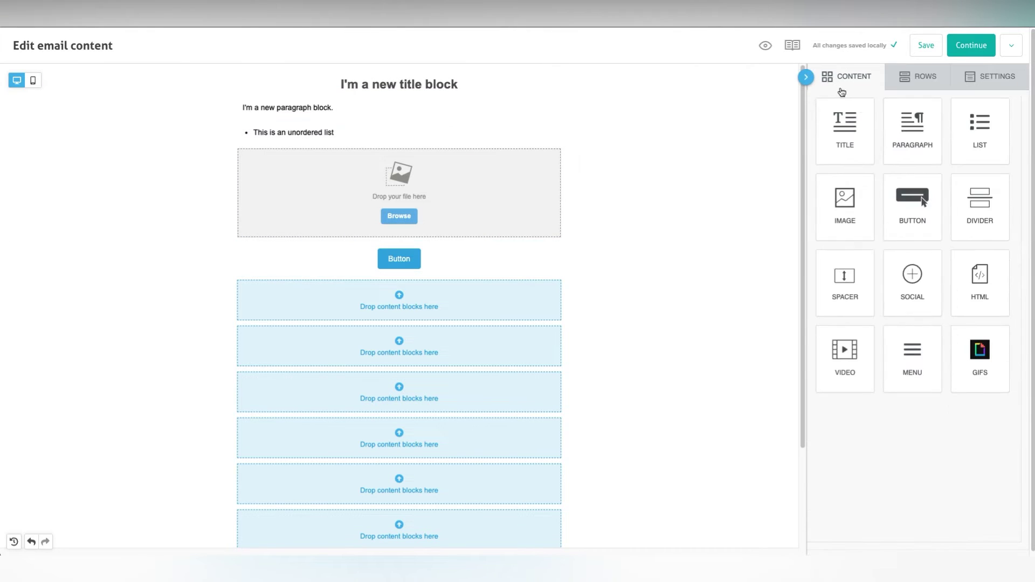
drag(986, 210, 401, 301)
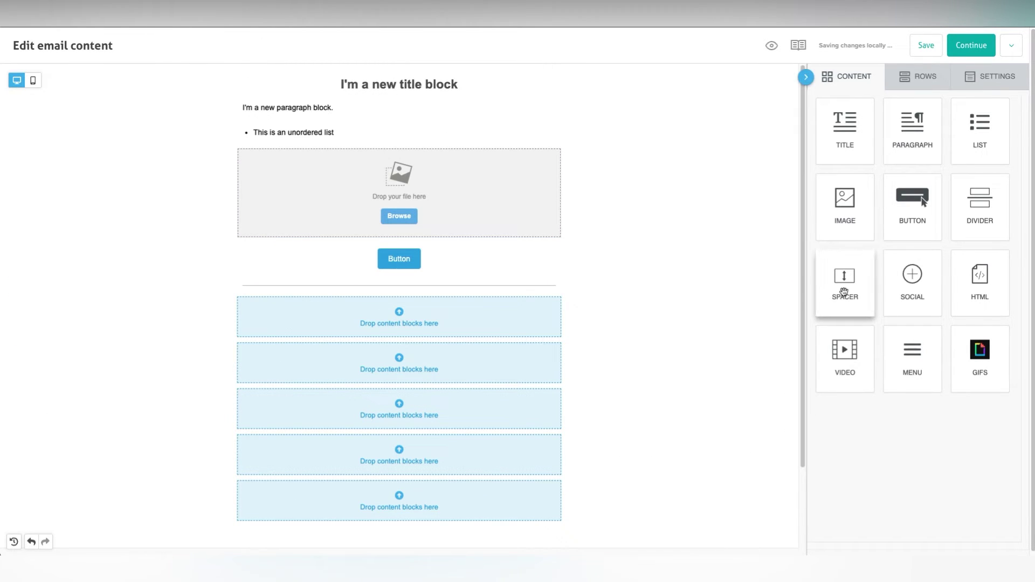
drag(844, 292, 390, 322)
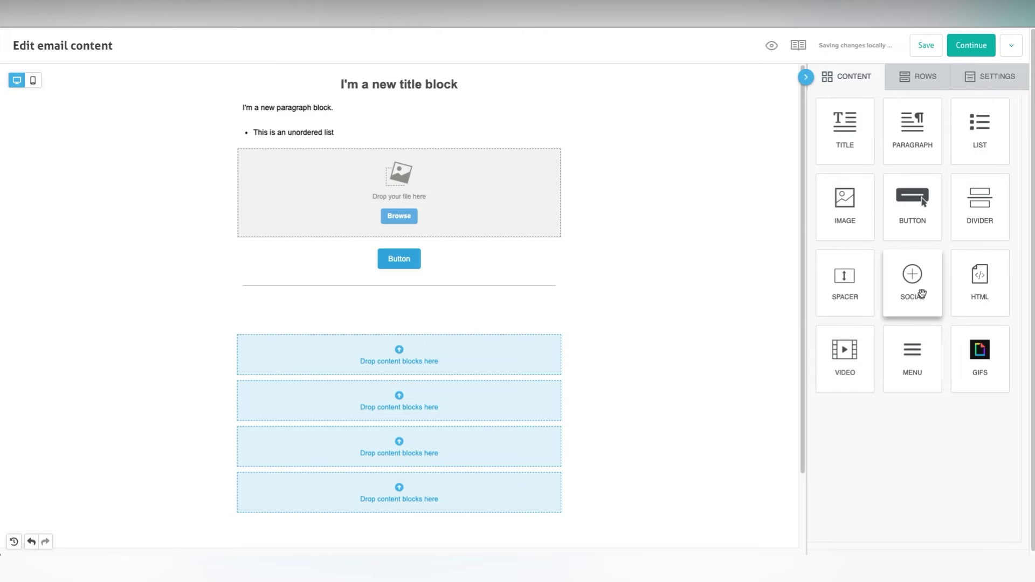
Place a social block in the empty row below the spacer and browse its available icon collections
drag(920, 283, 414, 354)
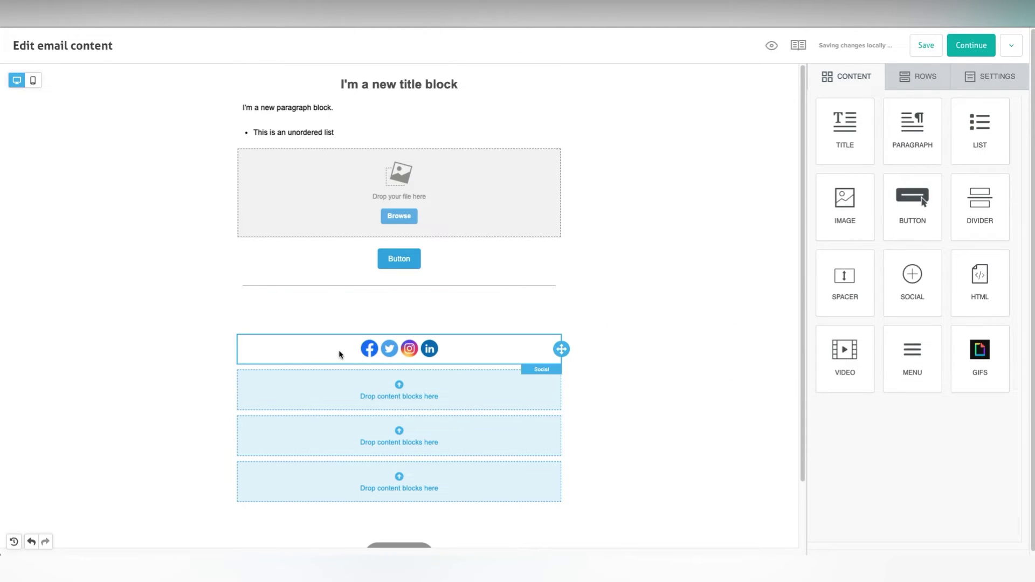
click(302, 353)
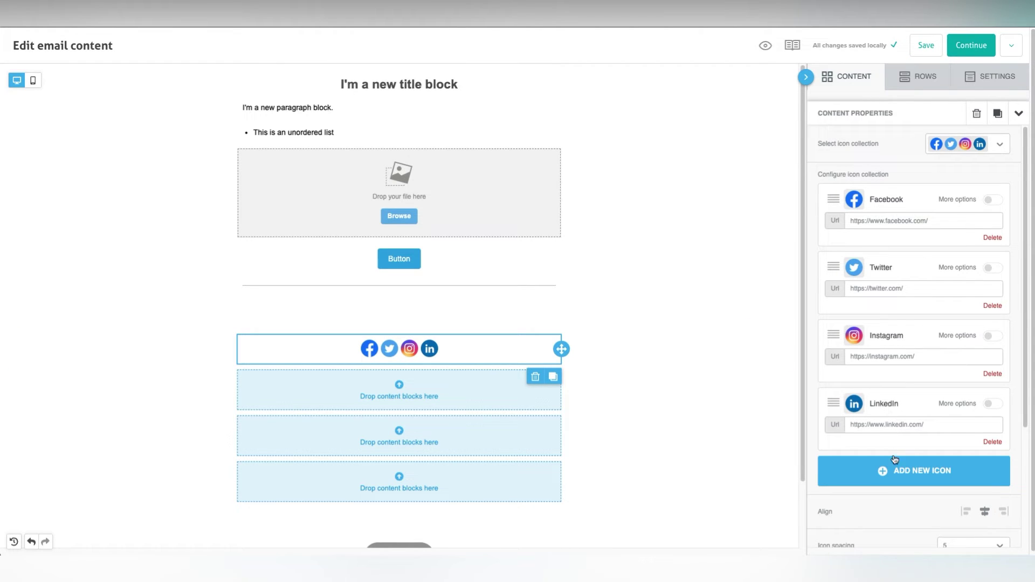
click(999, 144)
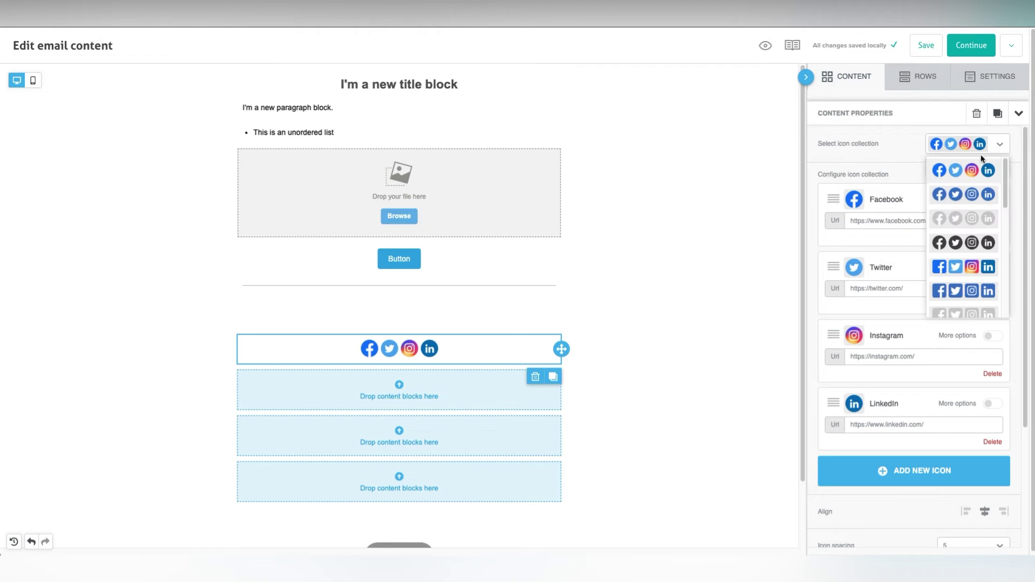
drag(1005, 193, 1005, 313)
Place an HTML block in the empty row below the social icons and view its code
click(857, 76)
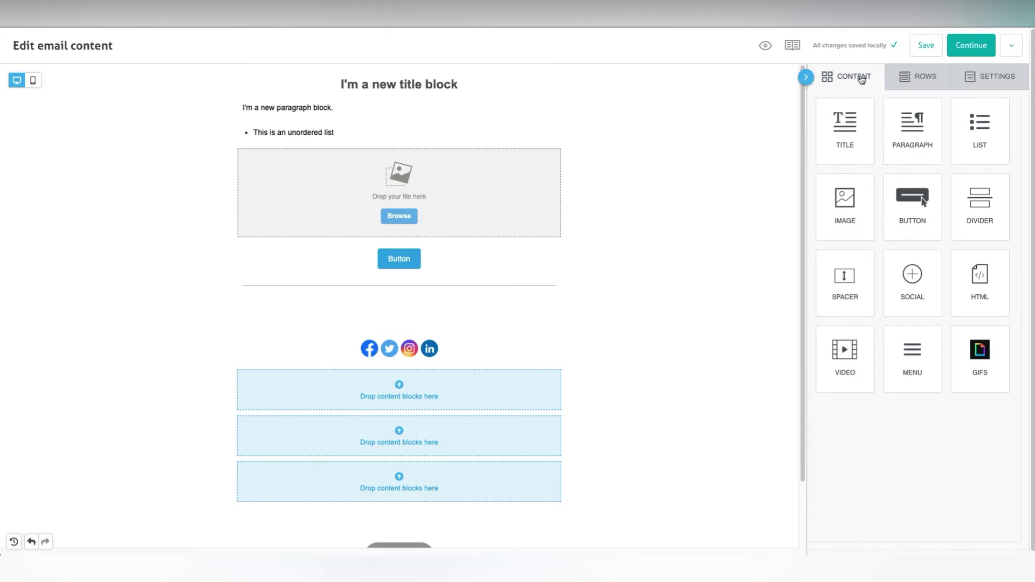
drag(980, 294, 417, 397)
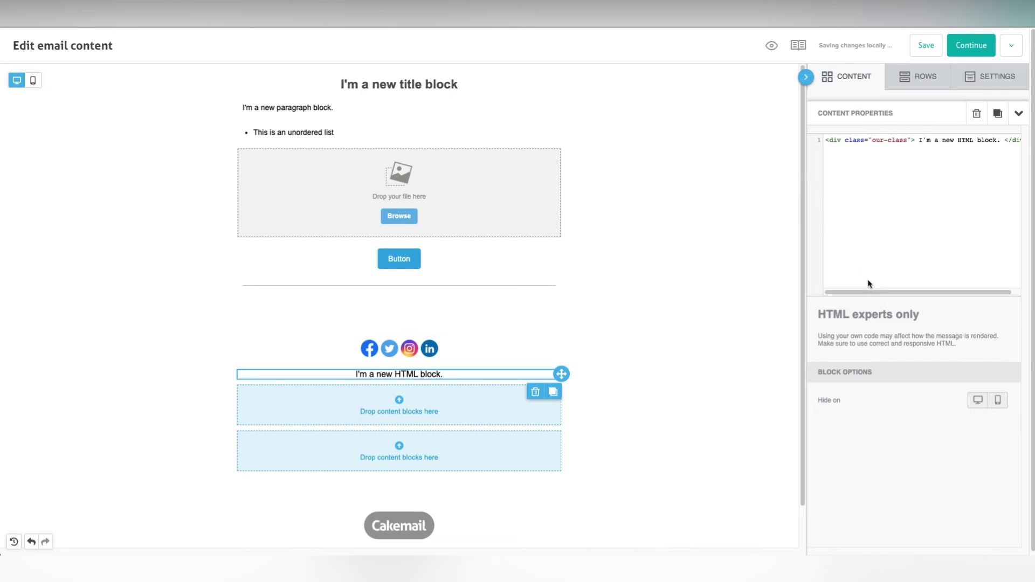
drag(905, 292, 913, 292)
Place a video block in the empty row below the HTML block and select its URL field for editing
click(860, 85)
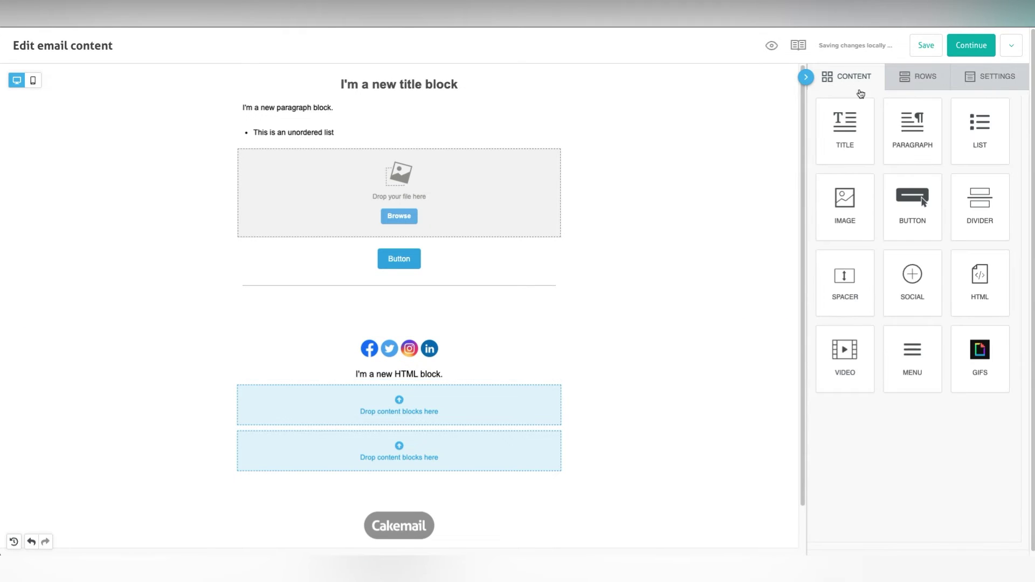
drag(871, 364, 402, 414)
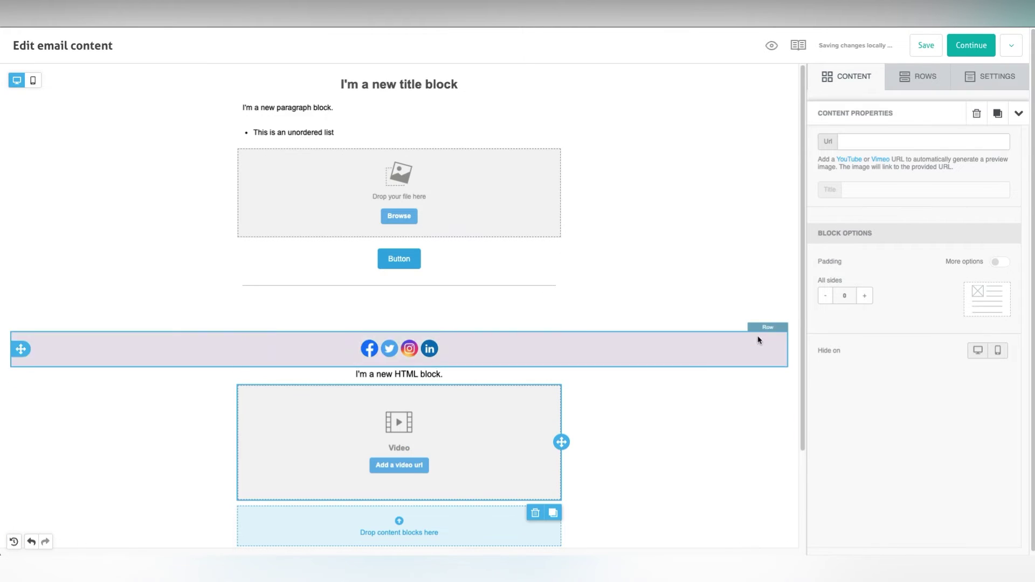
drag(799, 318, 793, 388)
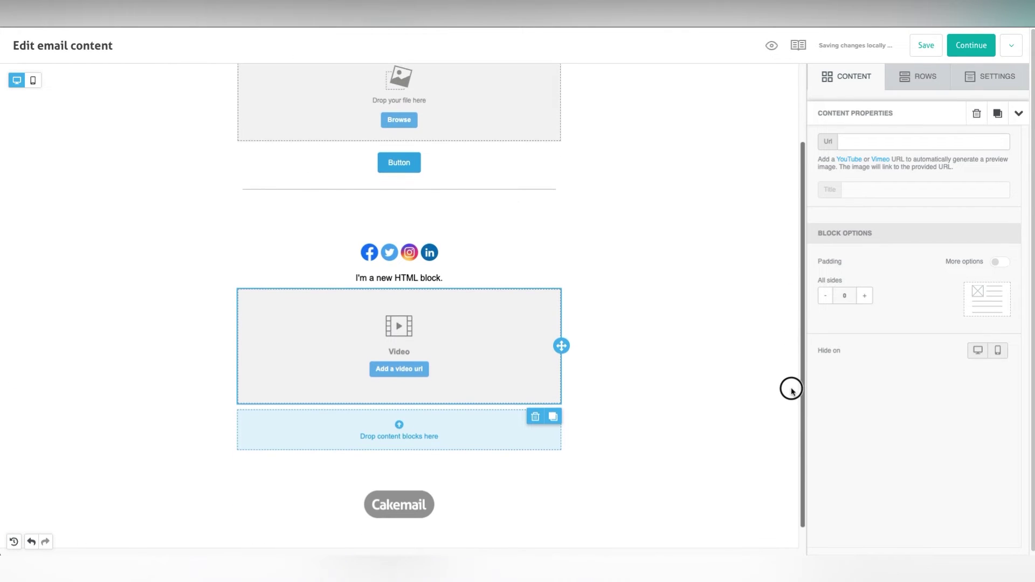
click(865, 140)
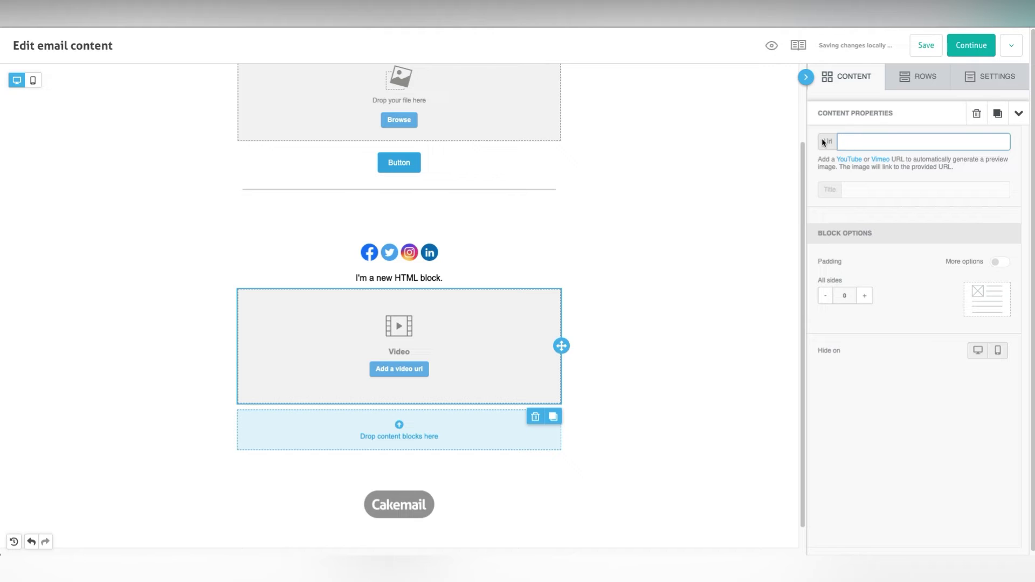
Place a menu block in the last empty row, check it in the mobile layout and return to the desktop layout
click(846, 82)
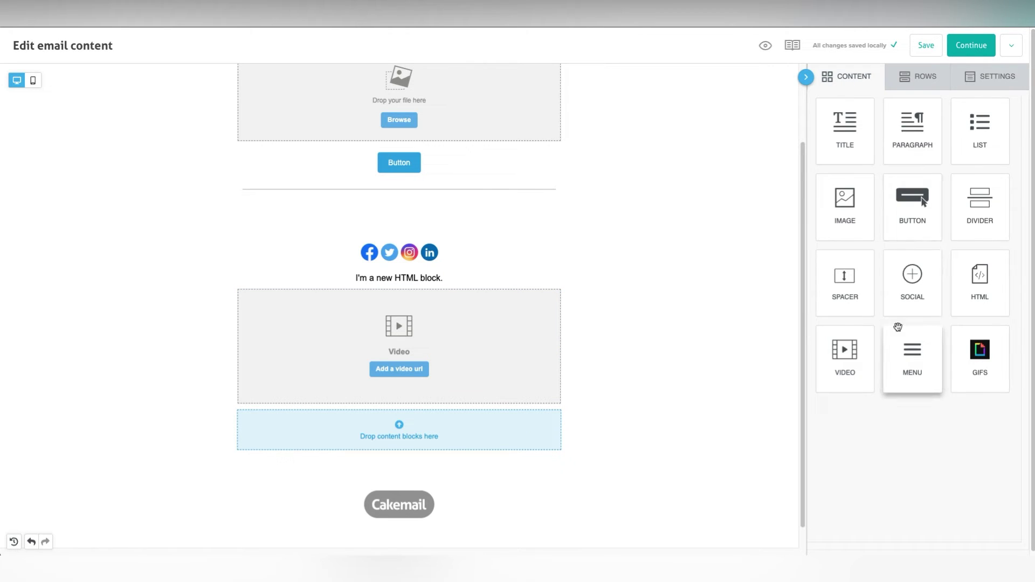
drag(895, 357, 399, 431)
click(455, 430)
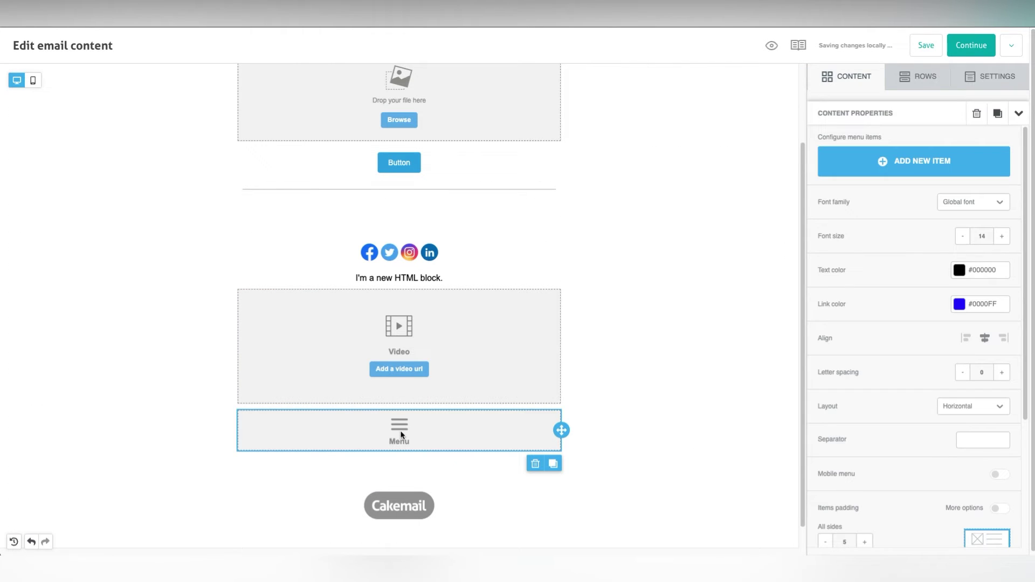
click(34, 81)
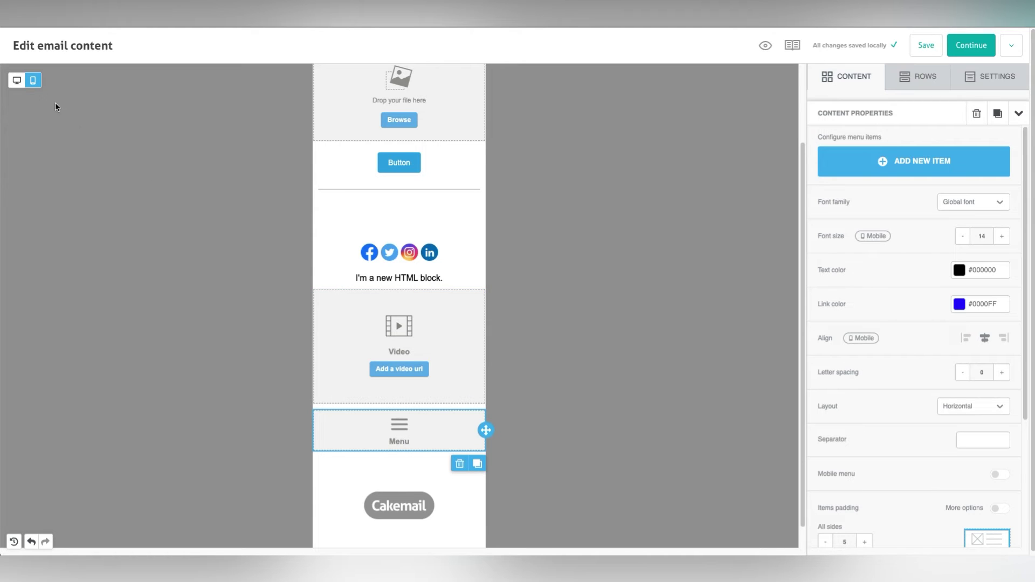
click(16, 80)
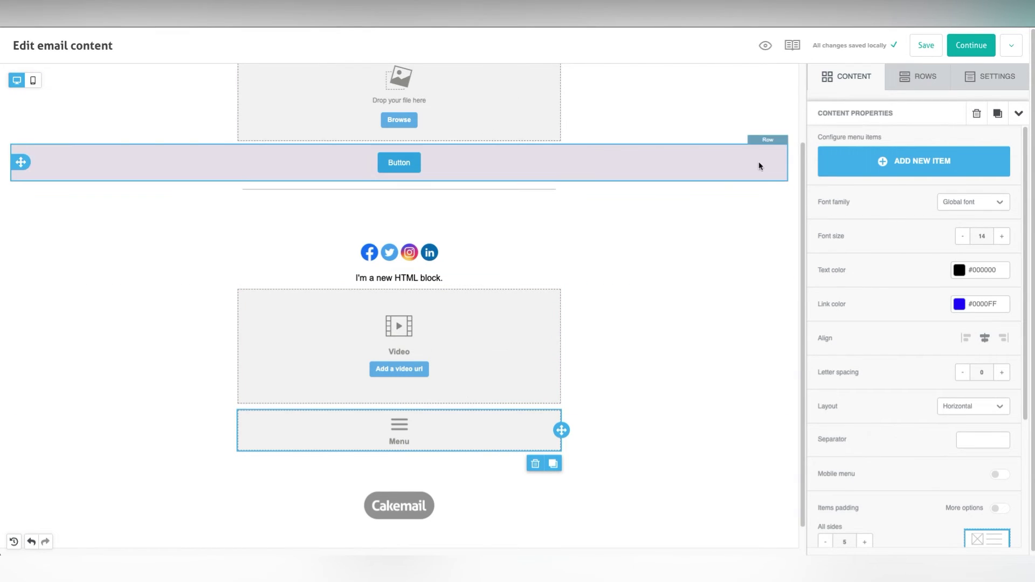
Add three blank items to the menu block
click(875, 161)
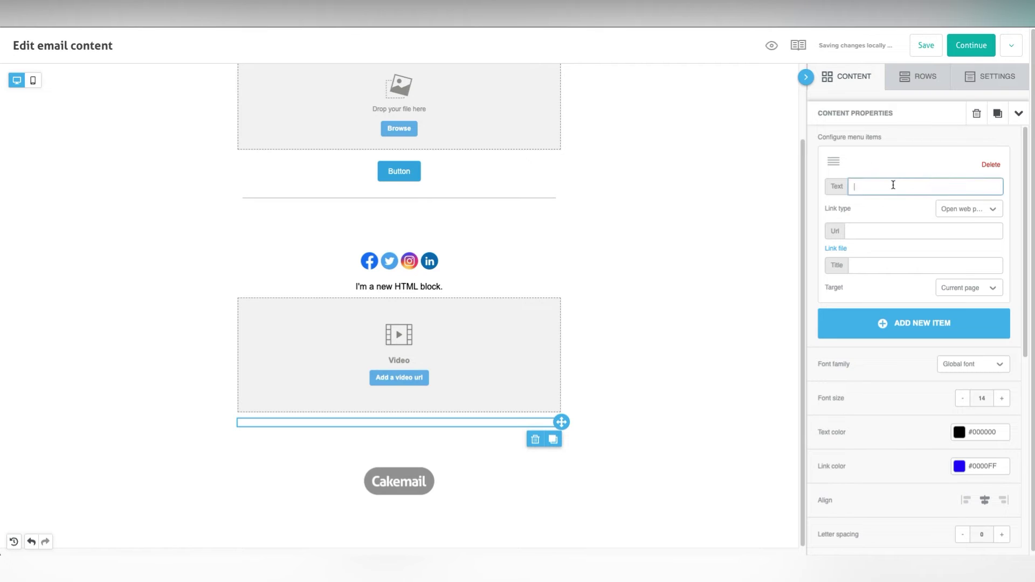
click(906, 332)
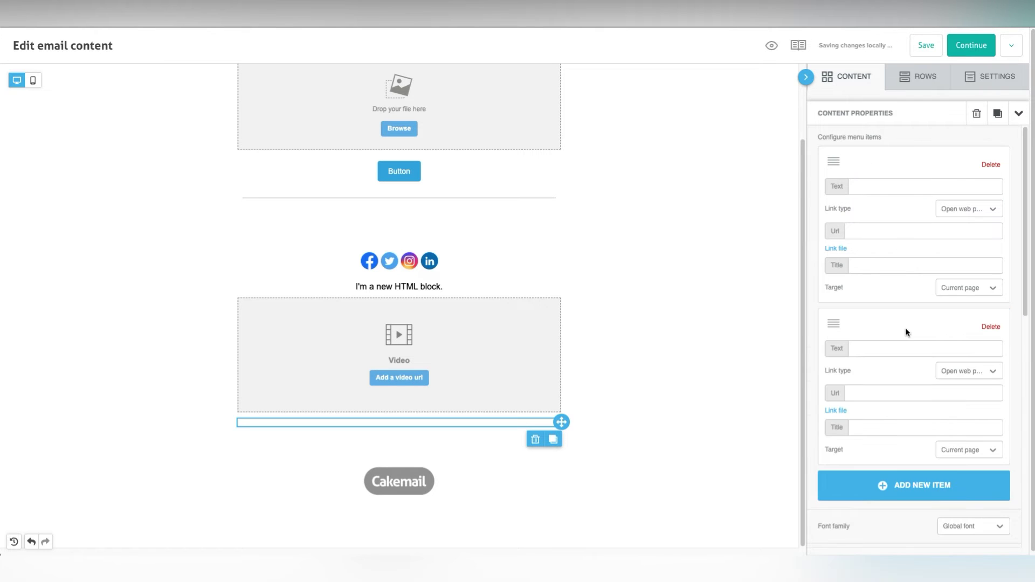
click(917, 484)
scroll(890, 432, down, 5)
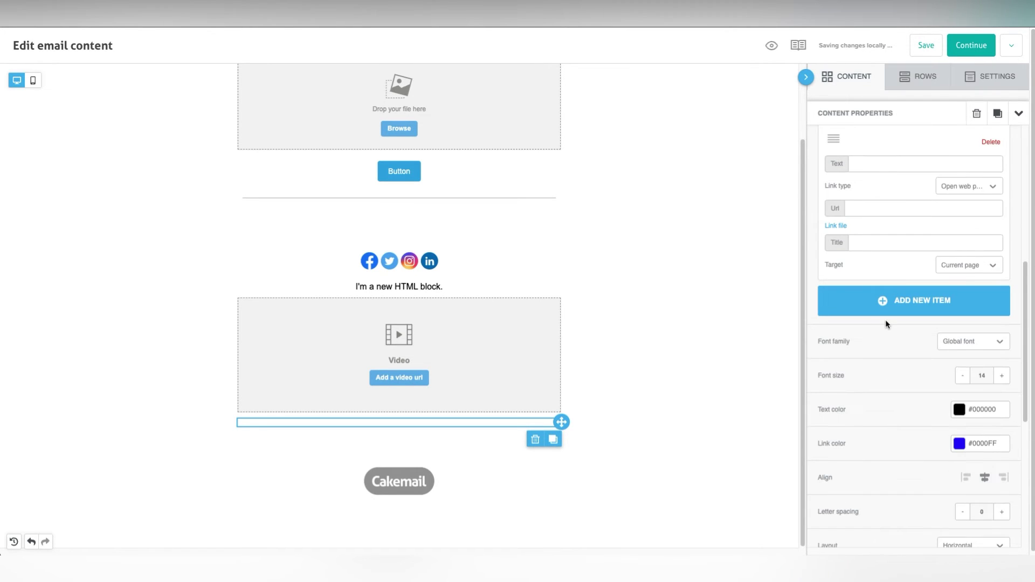
scroll(891, 345, up, 5)
Set the menu block's layout to Vertical
scroll(891, 369, down, 10)
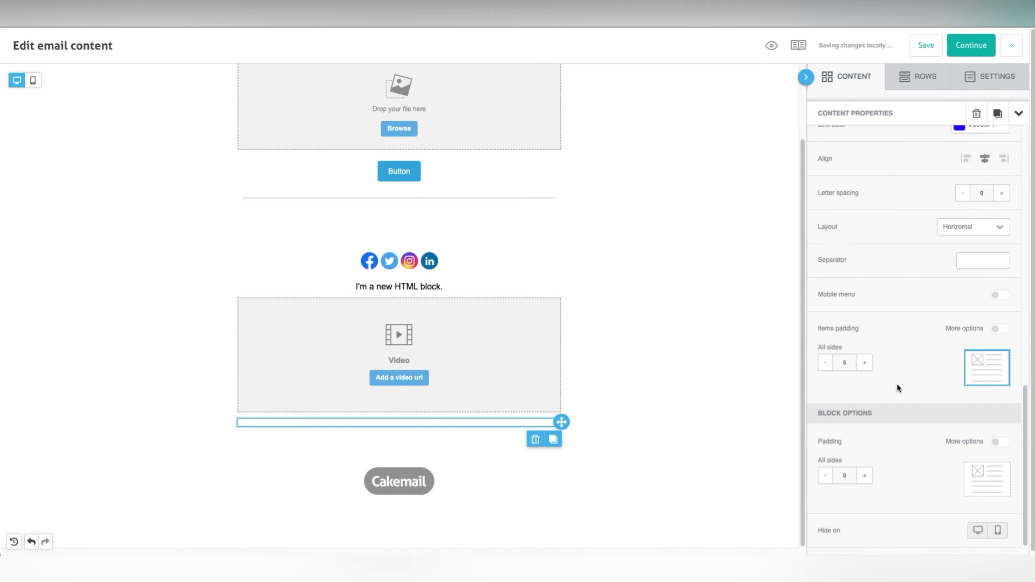
scroll(921, 372, up, 1)
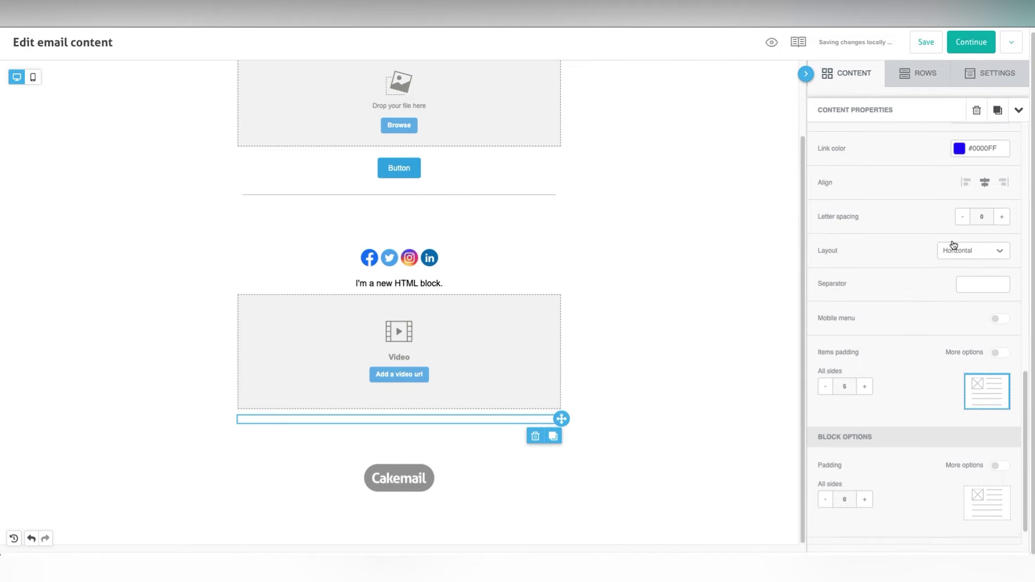
click(974, 260)
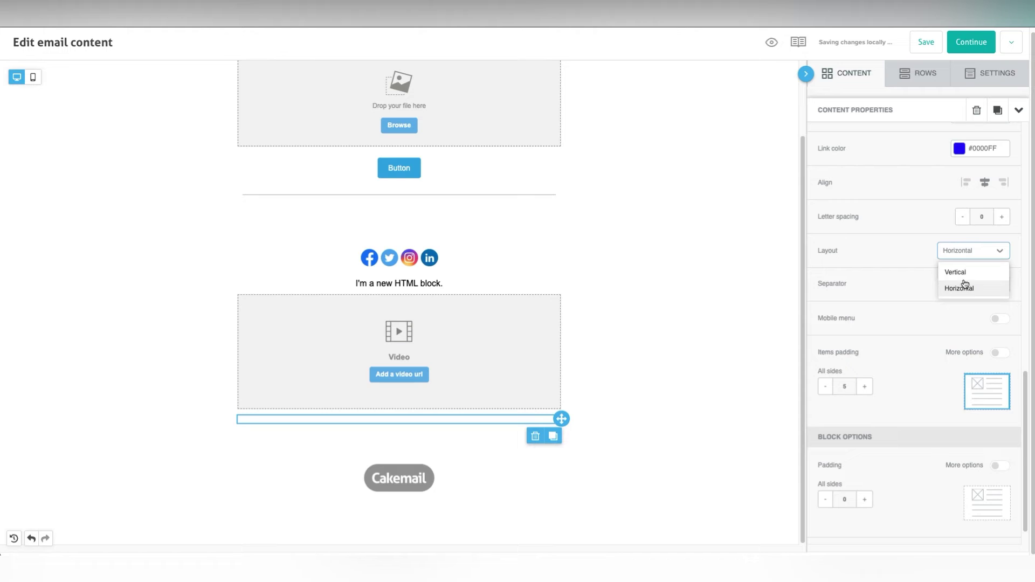
click(960, 272)
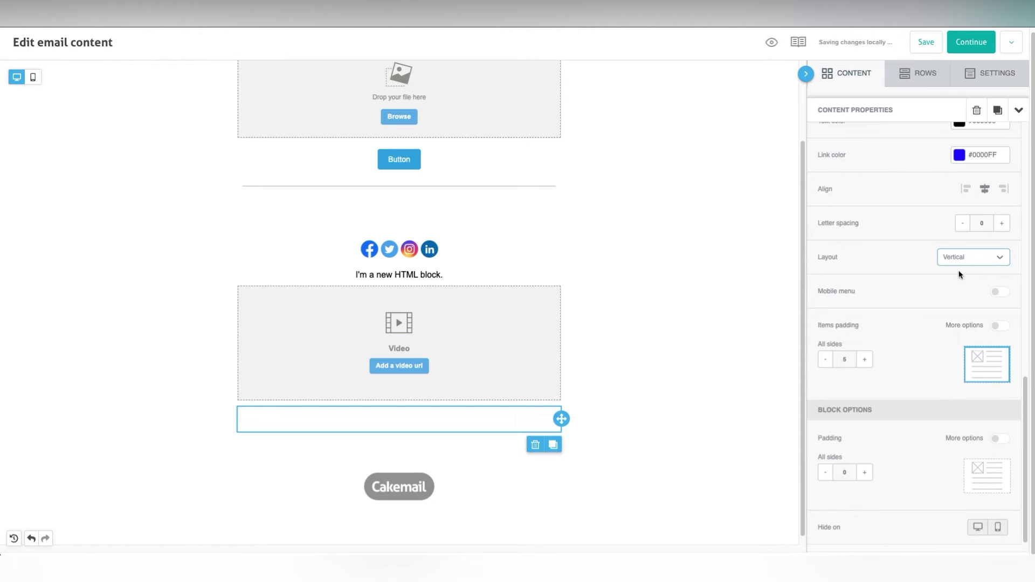
Place a GIFs block directly below the video block and browse the Giphy library without inserting a GIF
click(849, 78)
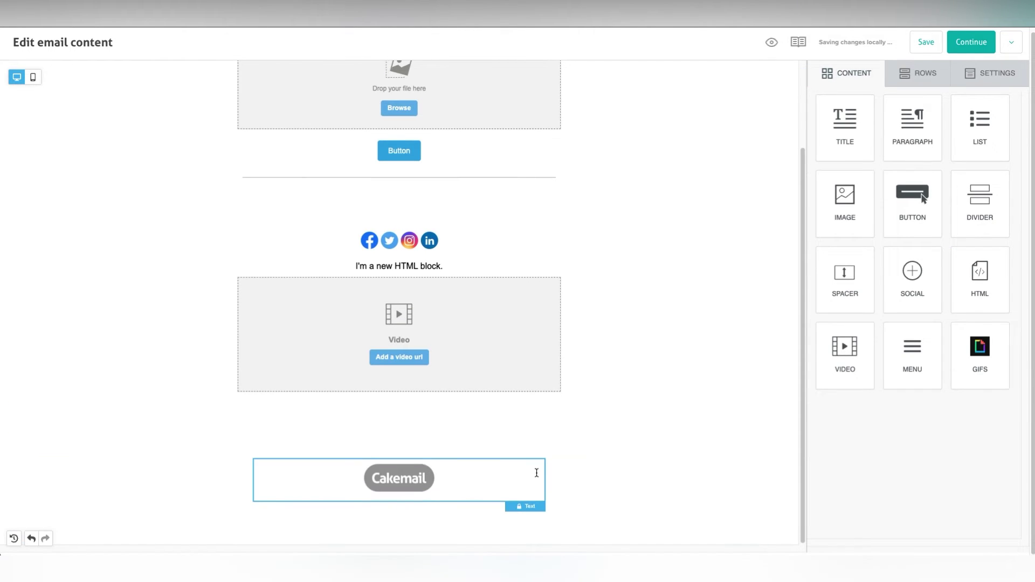
drag(957, 365, 419, 396)
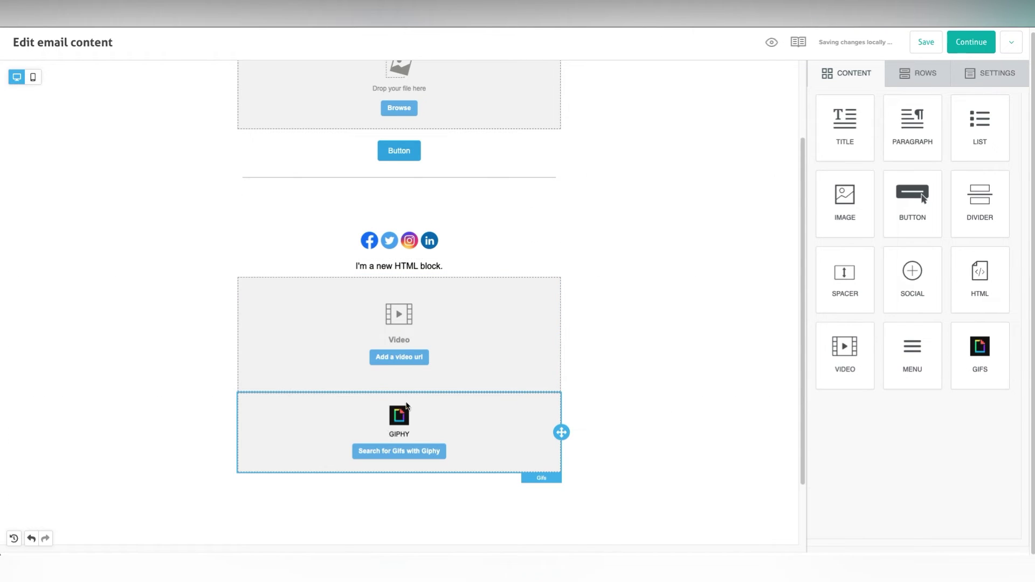
click(397, 457)
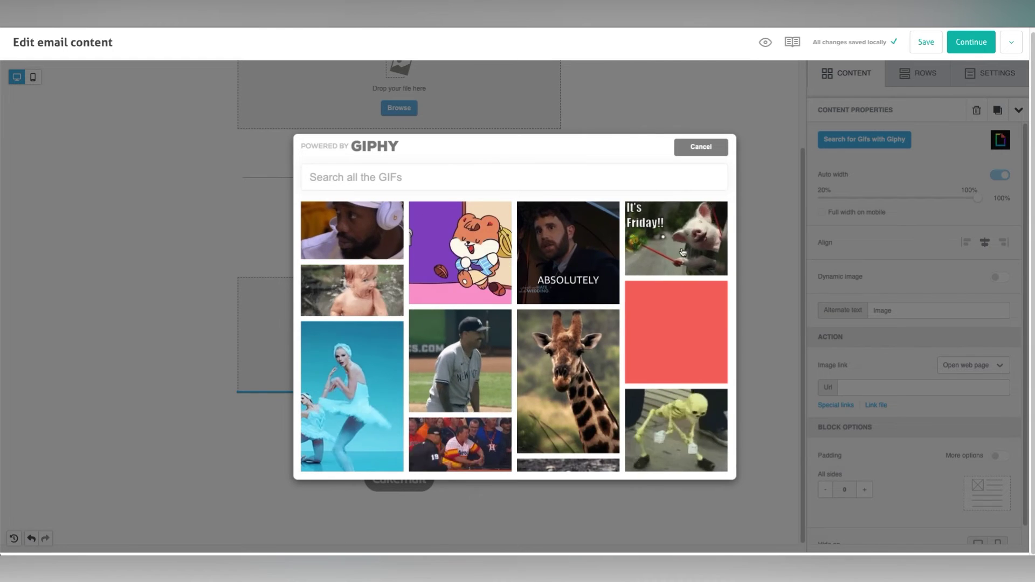
scroll(639, 325, down, 1)
scroll(639, 325, down, 5)
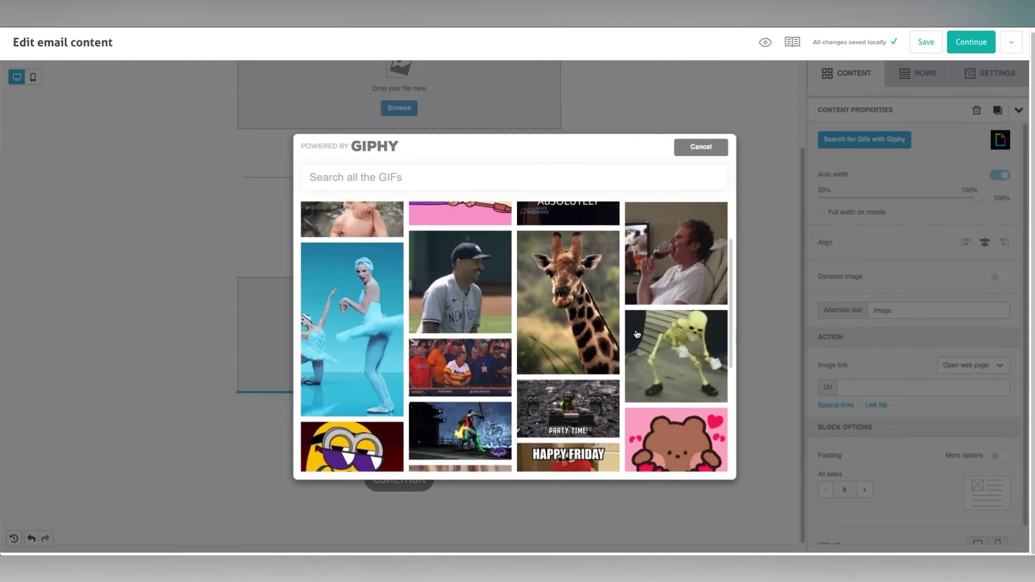
scroll(638, 344, down, 5)
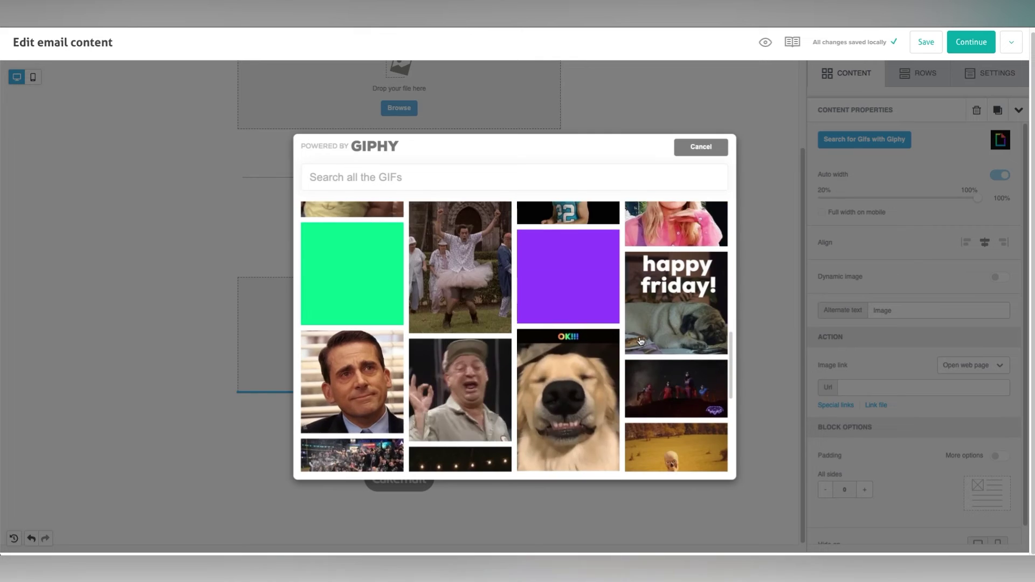
click(697, 153)
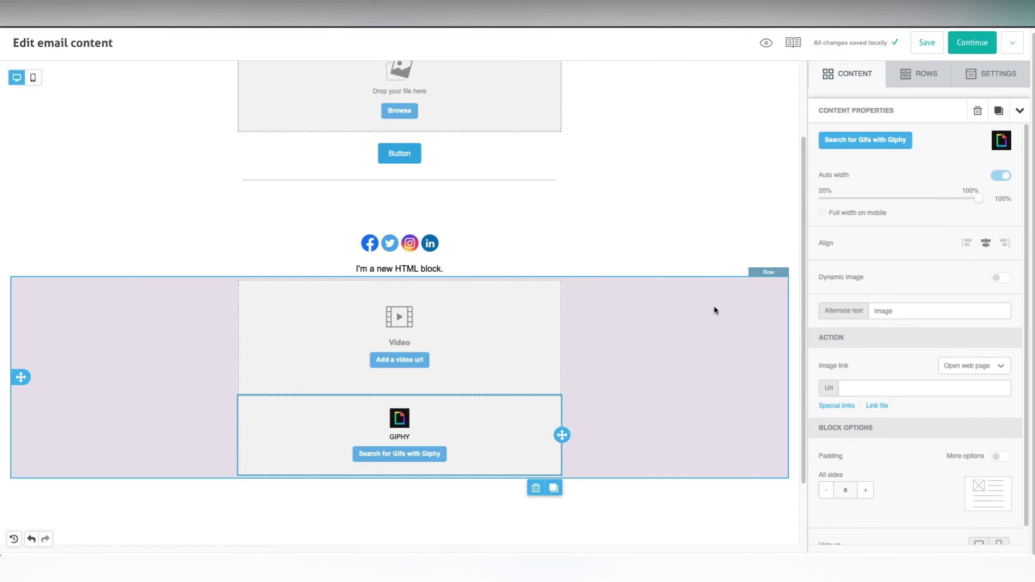
Review the whole email from the title block down in the mobile layout, and return to the desktop layout
scroll(615, 345, up, 3)
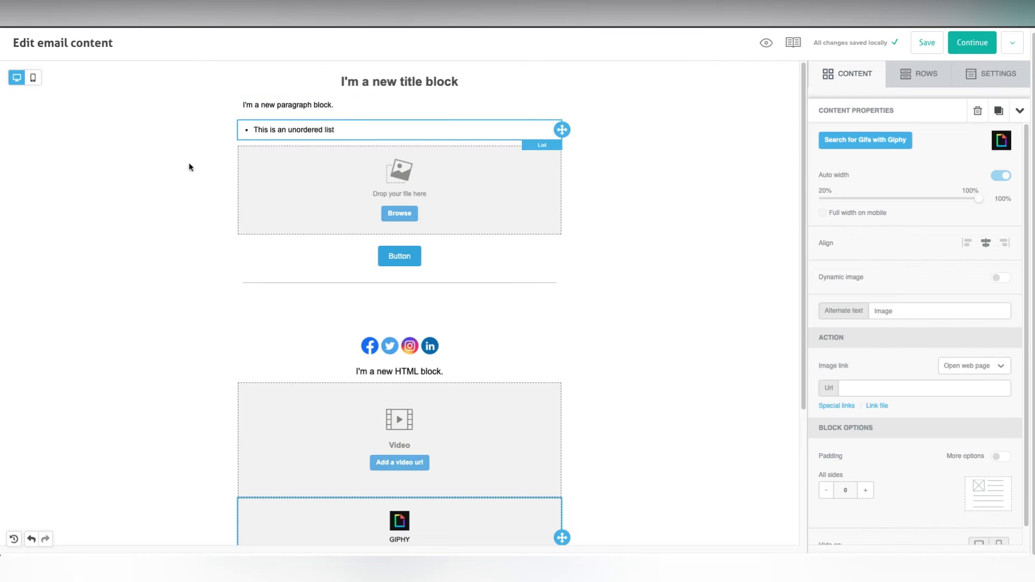
click(30, 83)
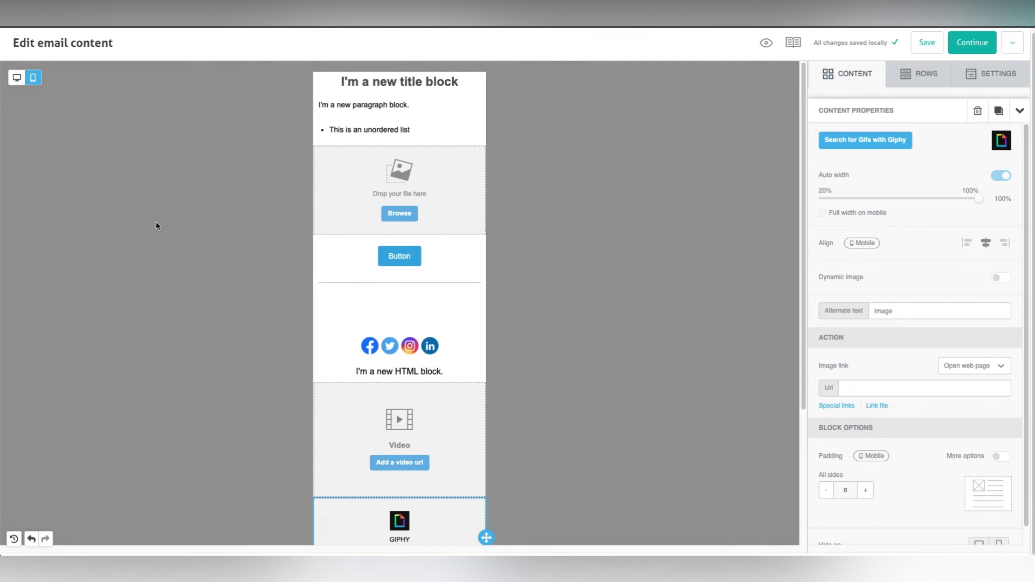
scroll(159, 243, down, 3)
scroll(156, 285, up, 3)
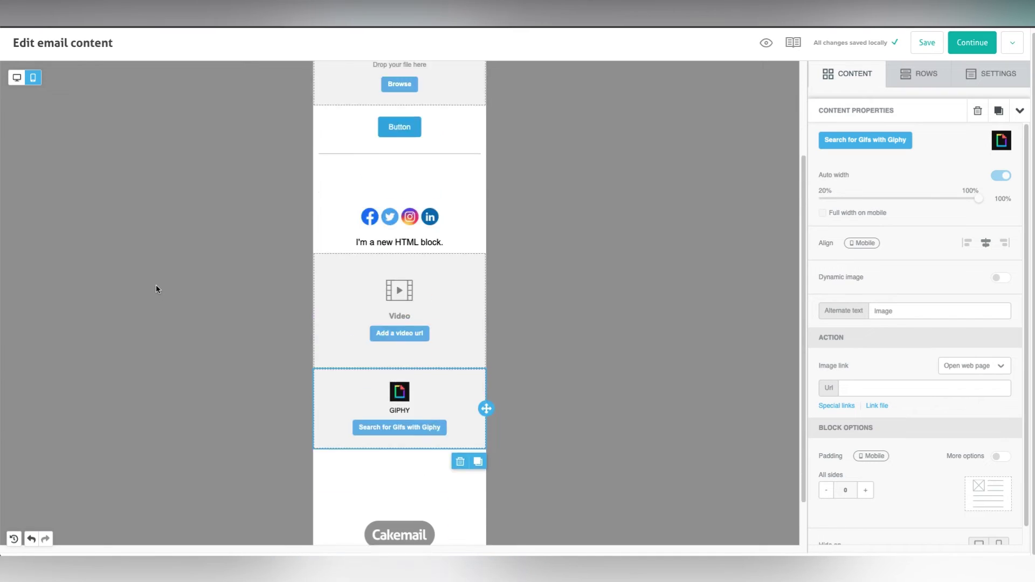
click(17, 78)
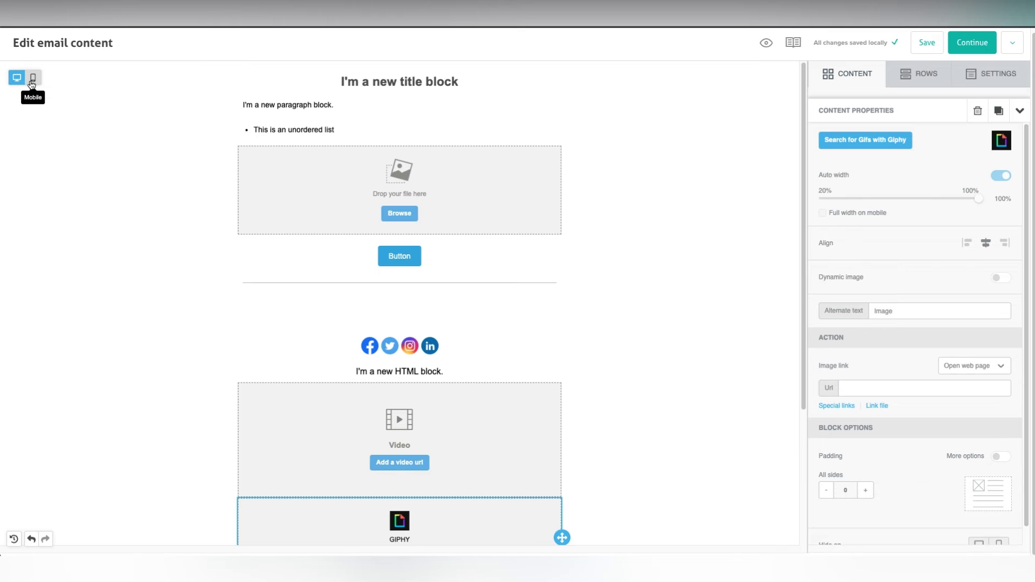
Try hiding the image block's row on mobile and on desktop, and clear its hide setting
click(619, 202)
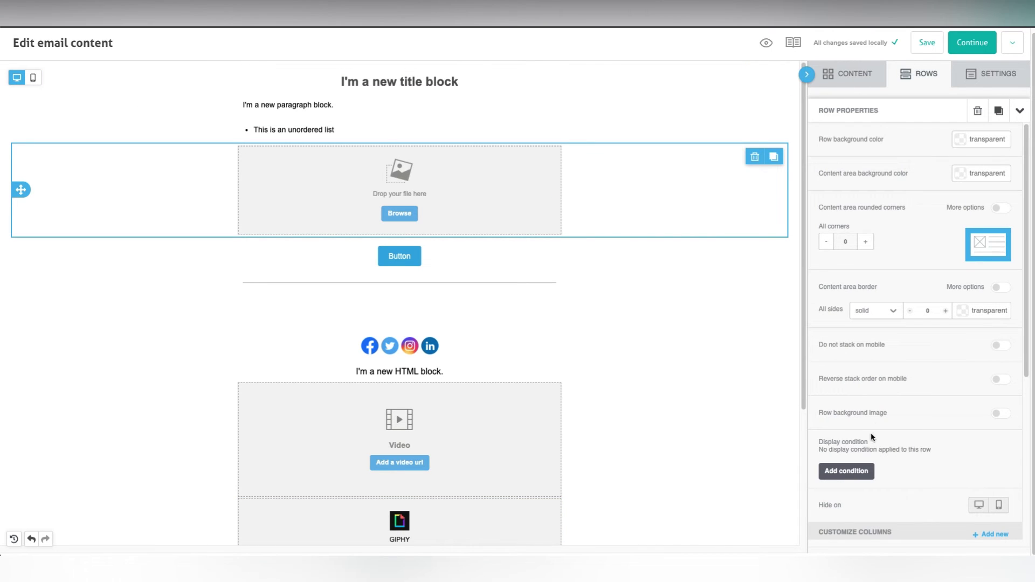
scroll(885, 507, down, 1)
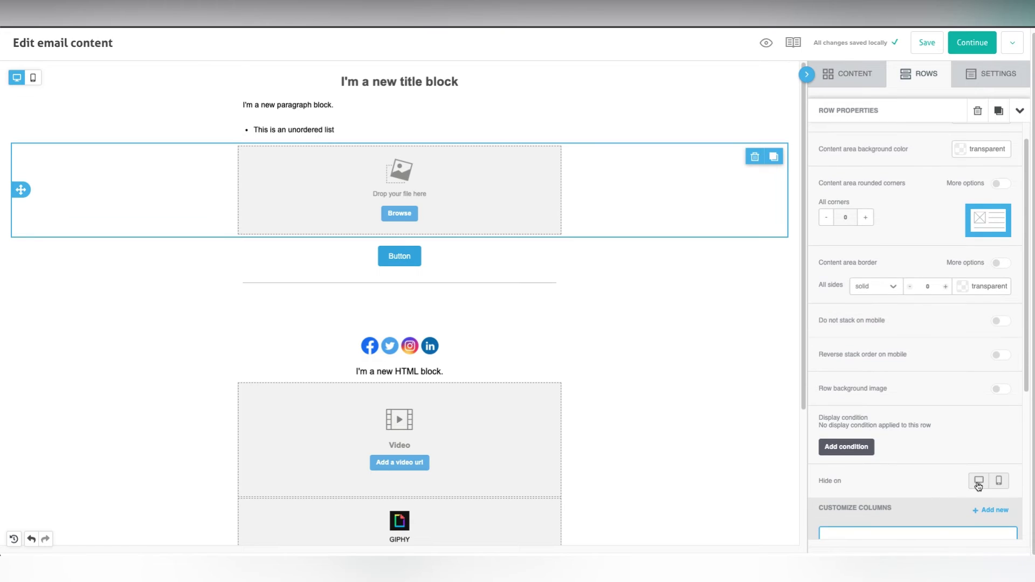
click(1000, 481)
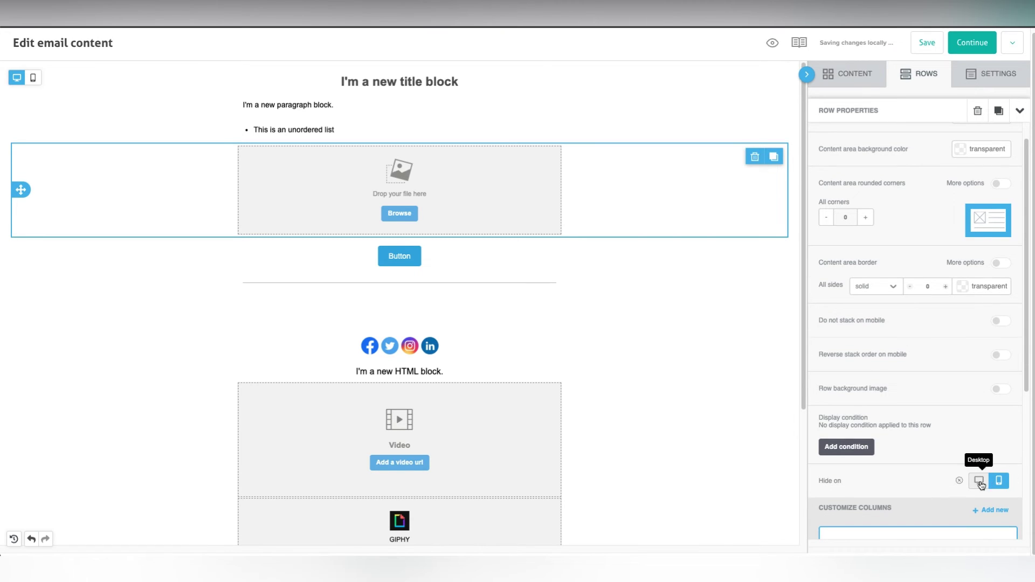
click(979, 485)
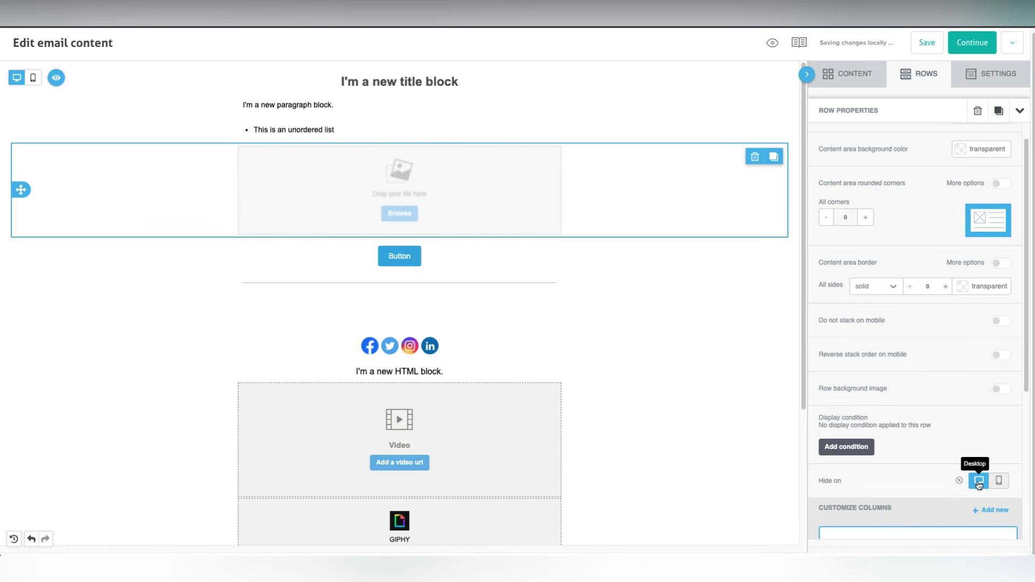
click(997, 484)
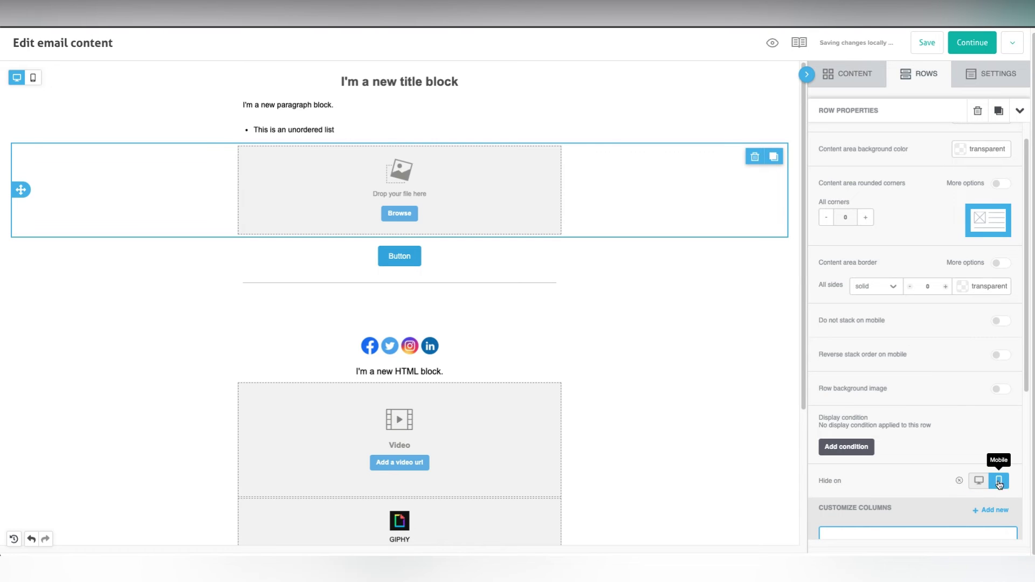
click(961, 481)
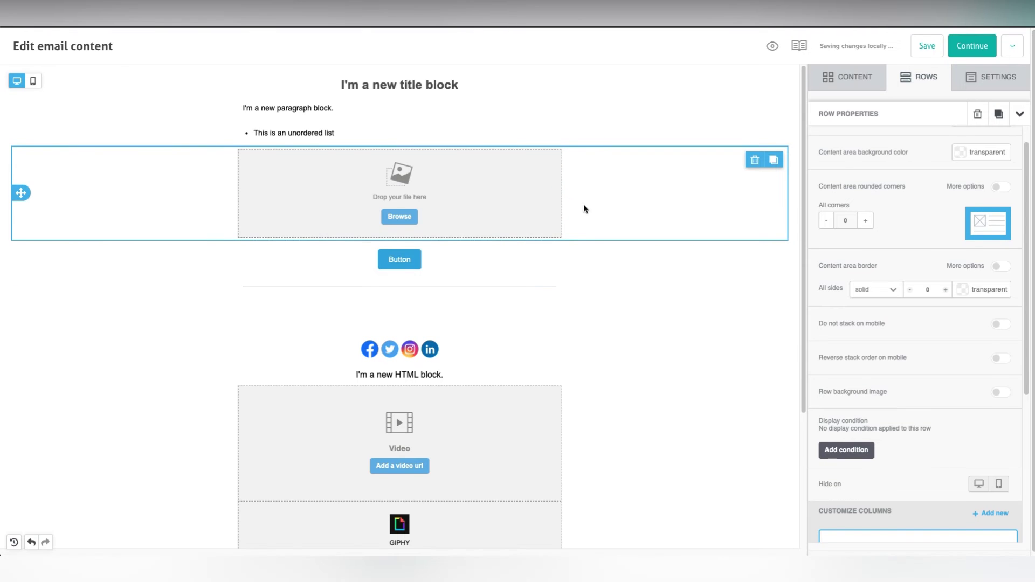
Save the email and undo the last hide-setting change on the image block's row
click(936, 45)
click(31, 543)
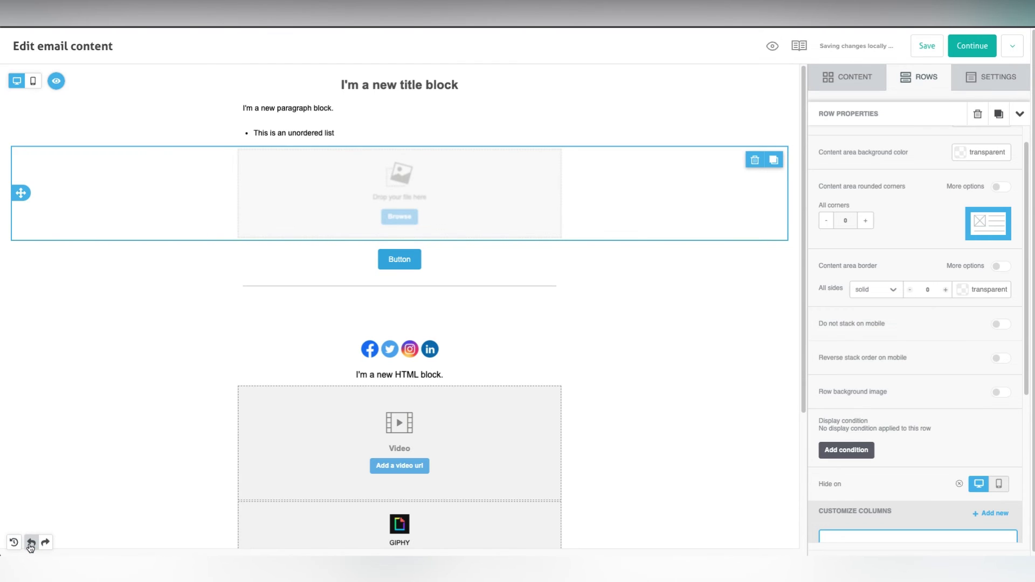
Review the email's edit history from the newest Hide On entries down to the Opened entry, and close it
click(12, 543)
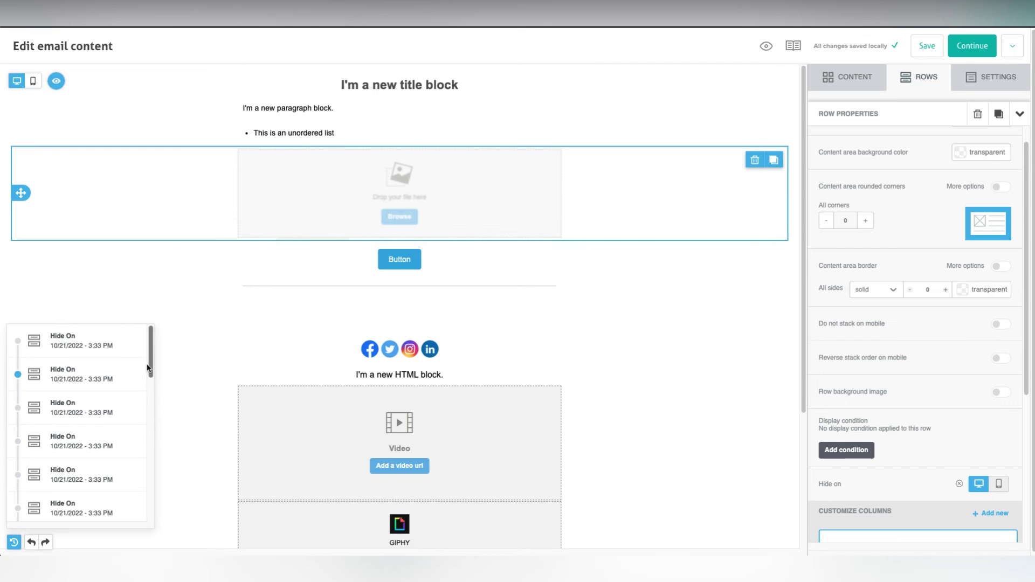
mouse_move(148, 360)
mouse_down()
mouse_move(151, 521)
mouse_move(151, 343)
mouse_up()
drag(151, 343, 151, 488)
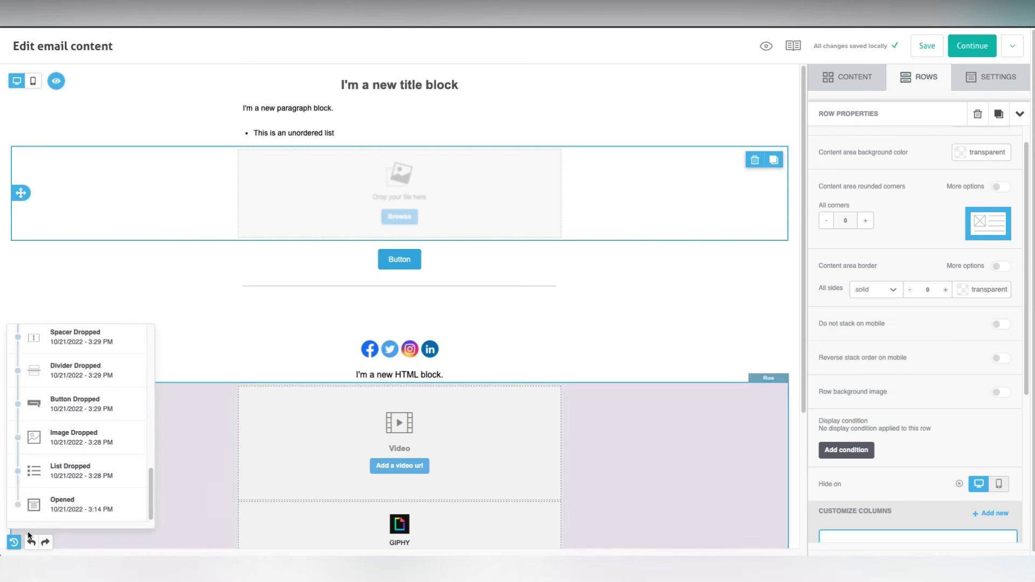
click(14, 542)
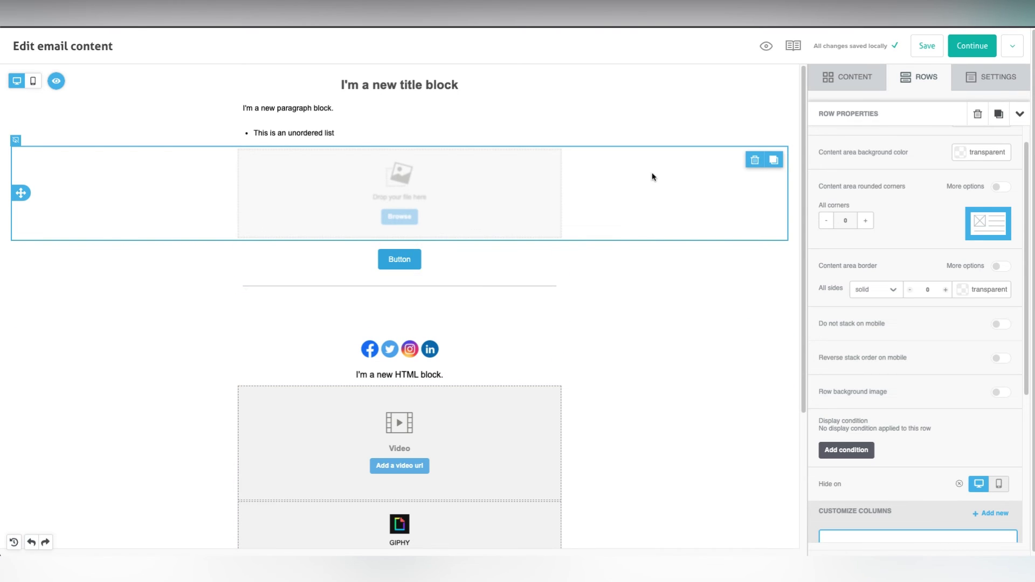
Continue to the campaign details and check the email preview in the mobile layout, returning to desktop
click(974, 47)
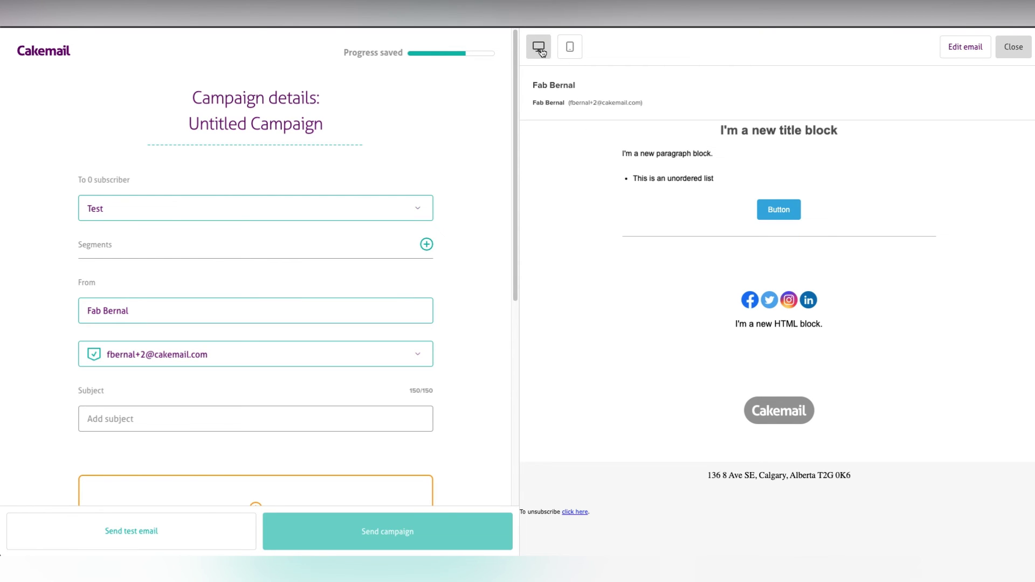
click(571, 54)
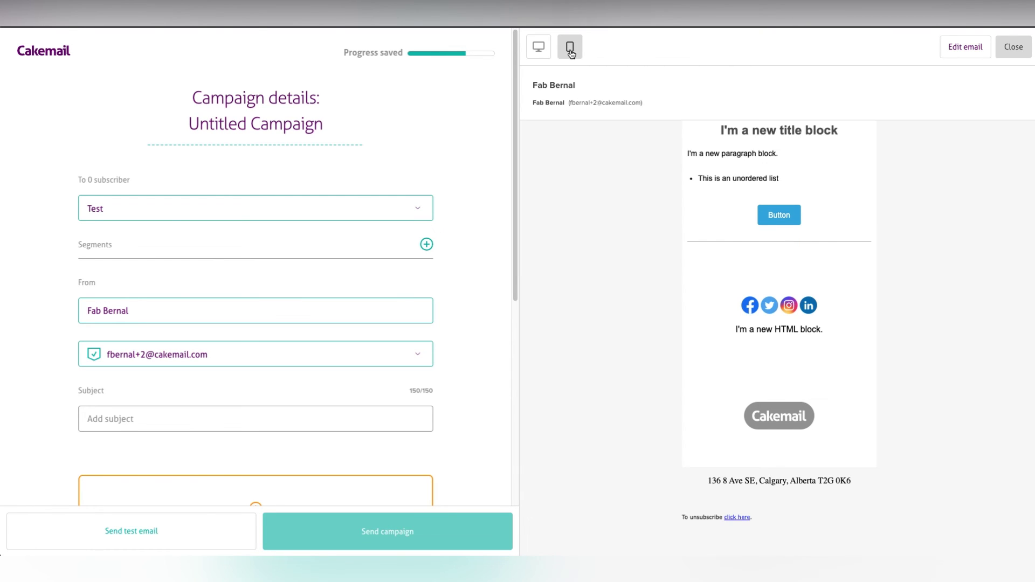
click(539, 51)
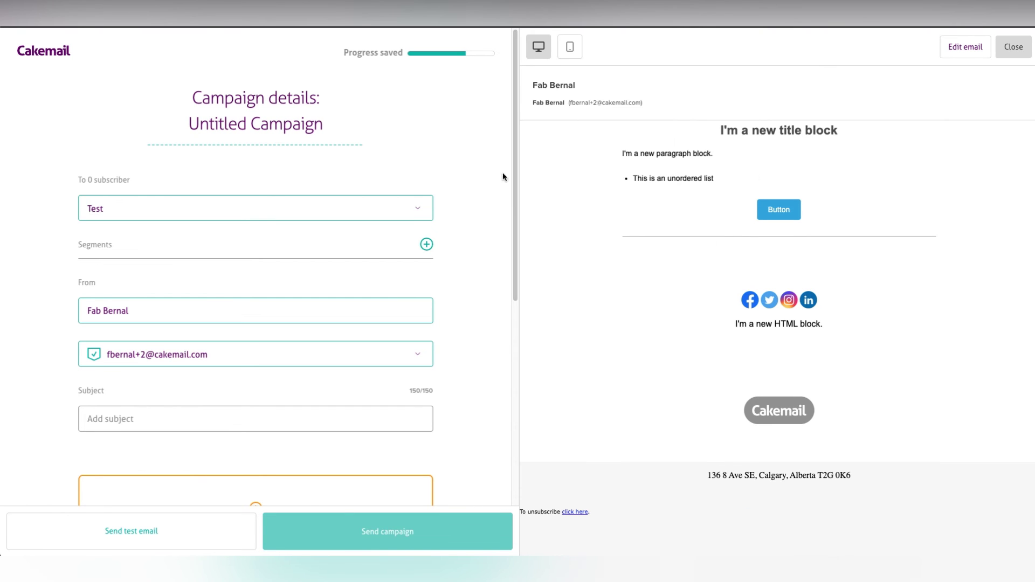
Look over the campaign details and the test email options, closing them without sending a test
drag(513, 230, 521, 337)
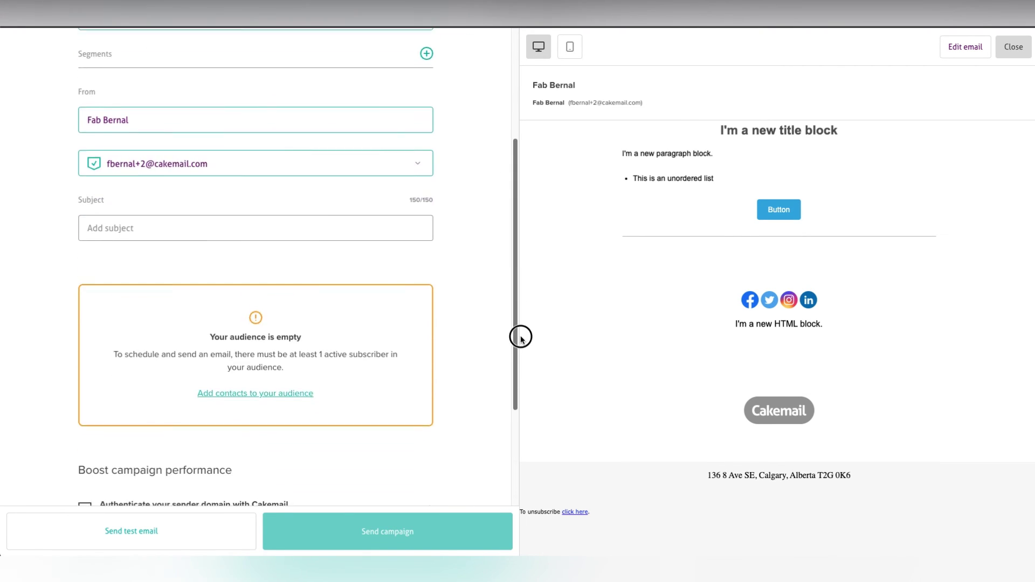
scroll(514, 337, up, 5)
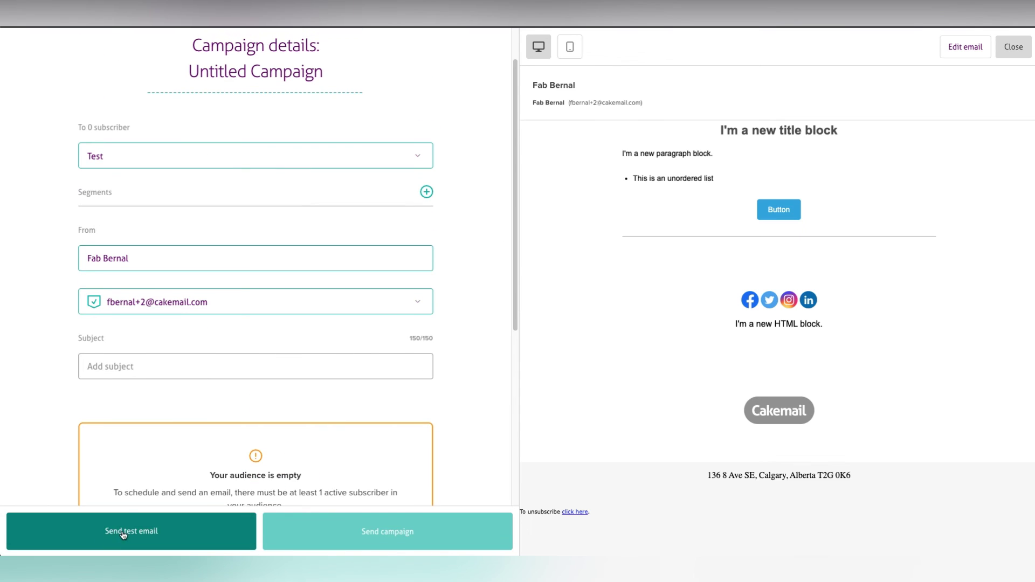
click(123, 534)
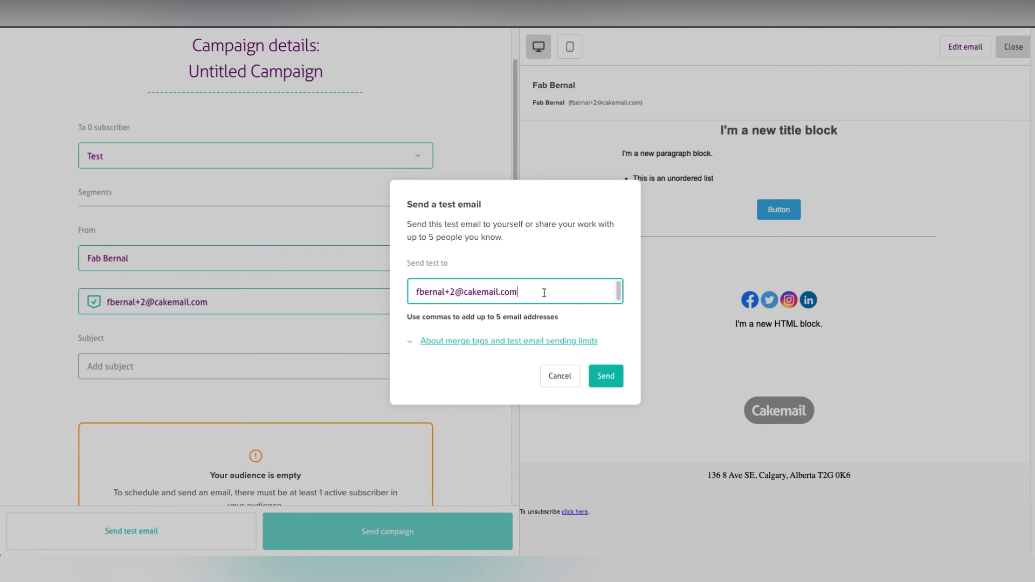
click(565, 375)
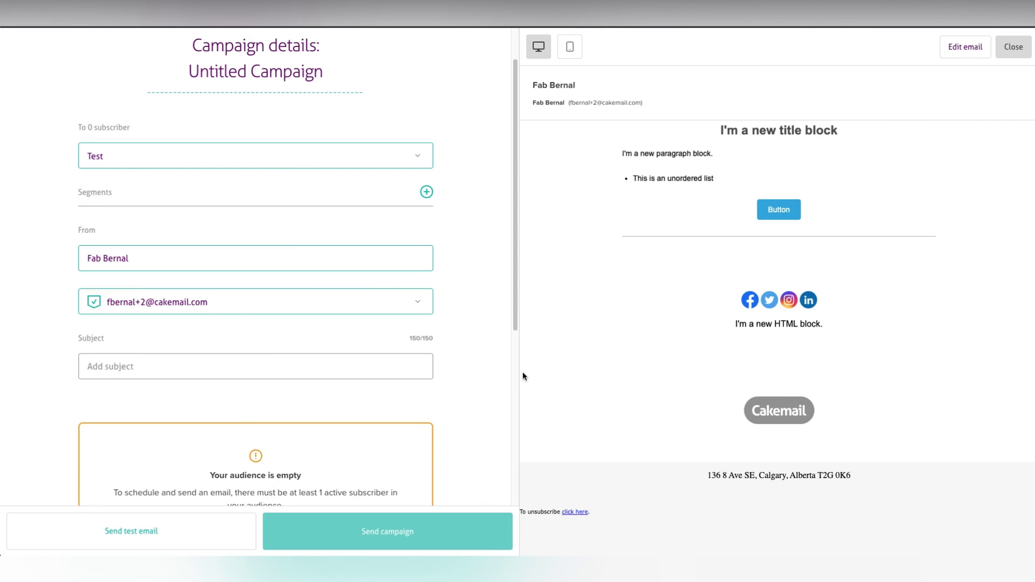
Rename the untitled campaign as "My campaign"
scroll(474, 334, up, 1)
scroll(254, 177, up, 2)
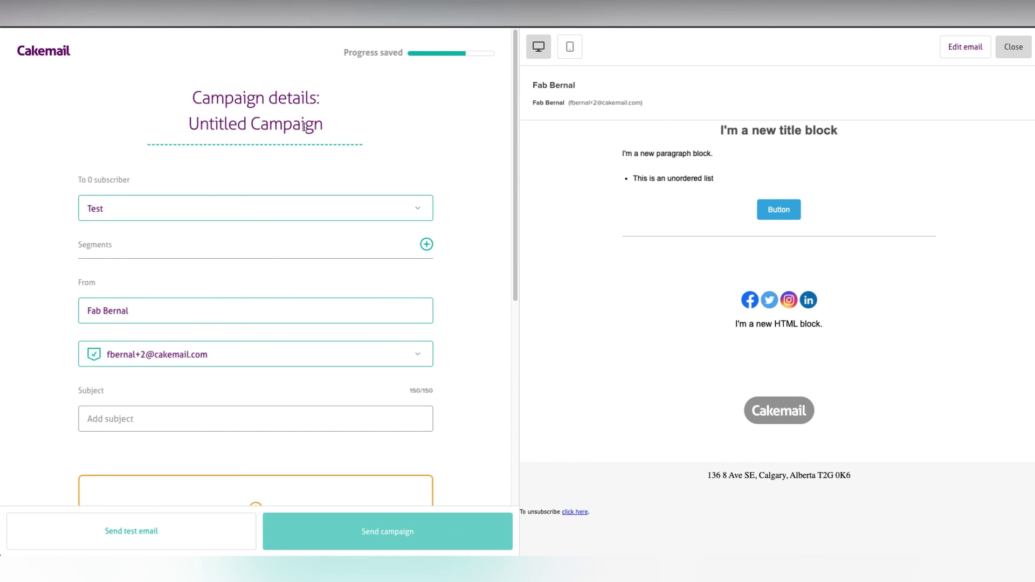
drag(342, 129, 184, 133)
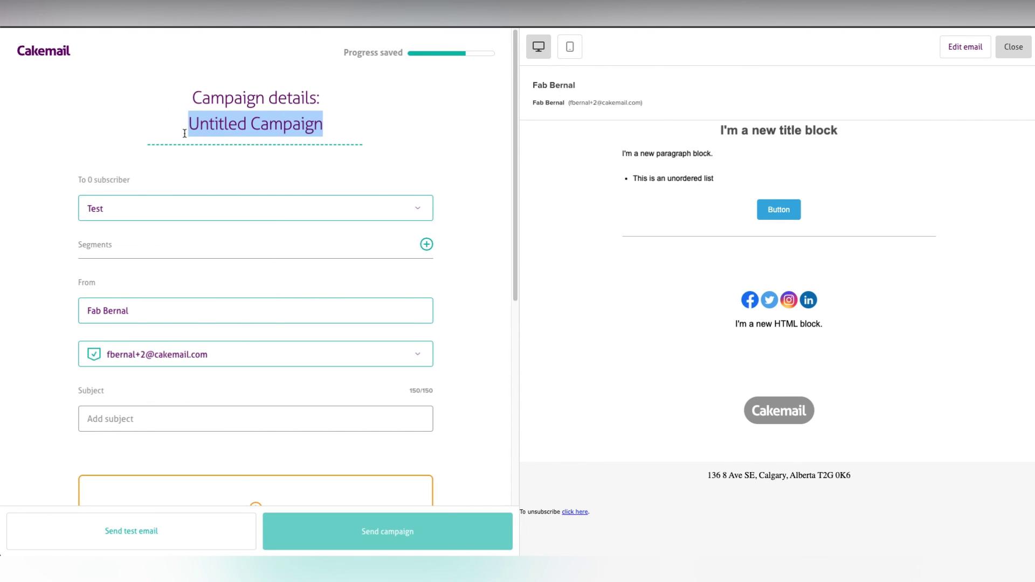
text(My campaign)
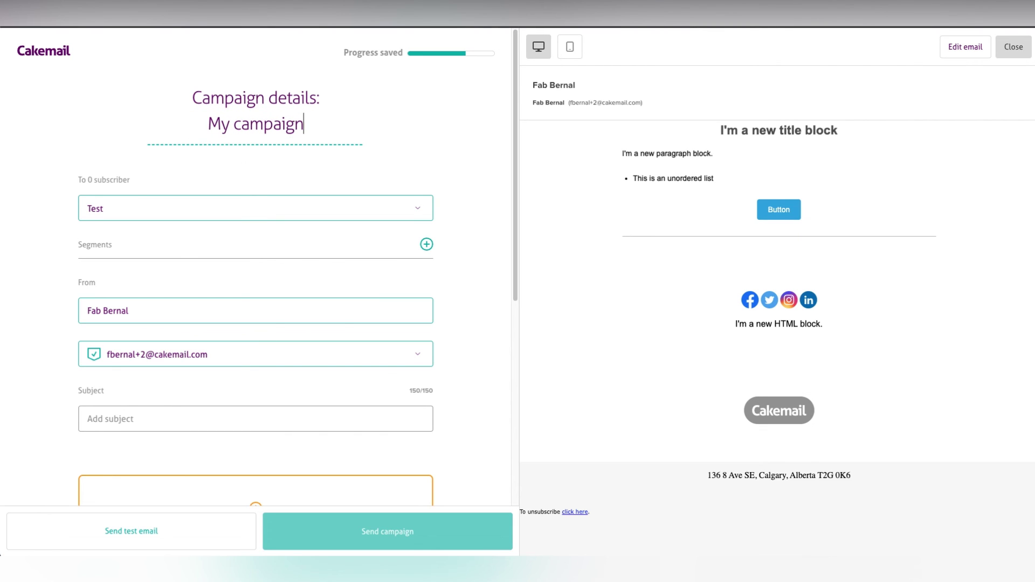
key(Tab)
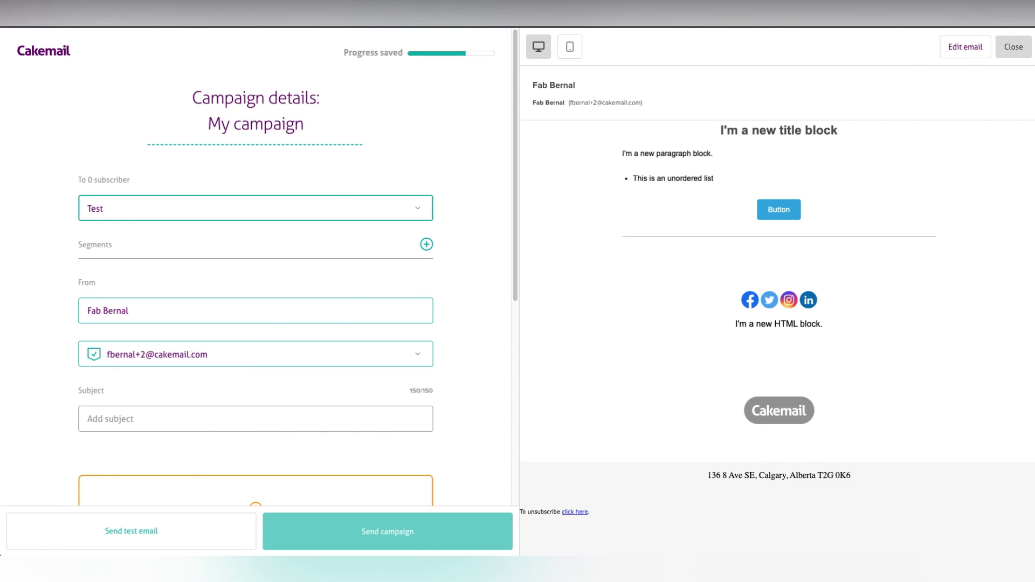
Look through the available recipient lists while keeping Test, and check the Segments field
click(161, 212)
scroll(204, 303, down, 3)
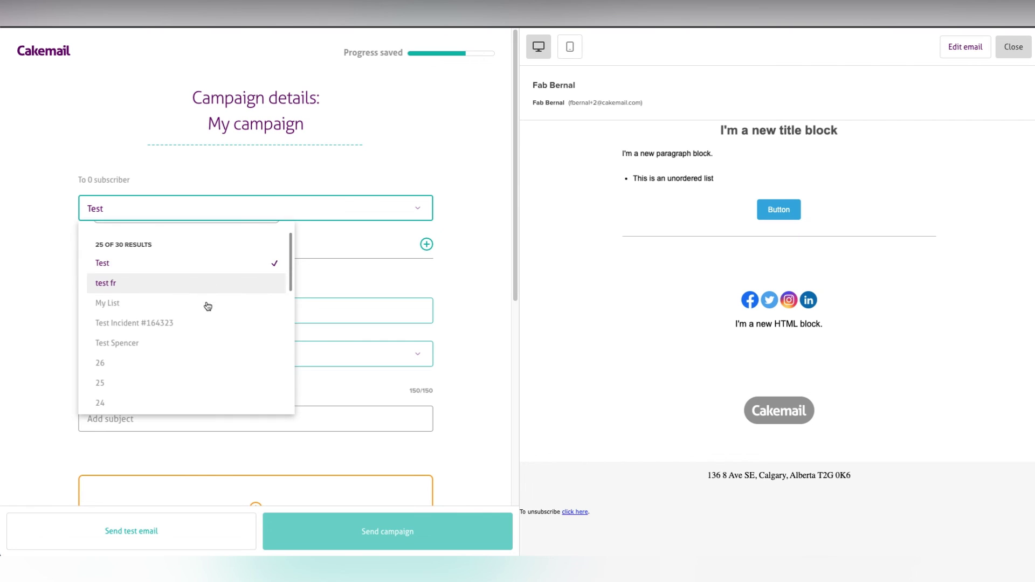
click(193, 166)
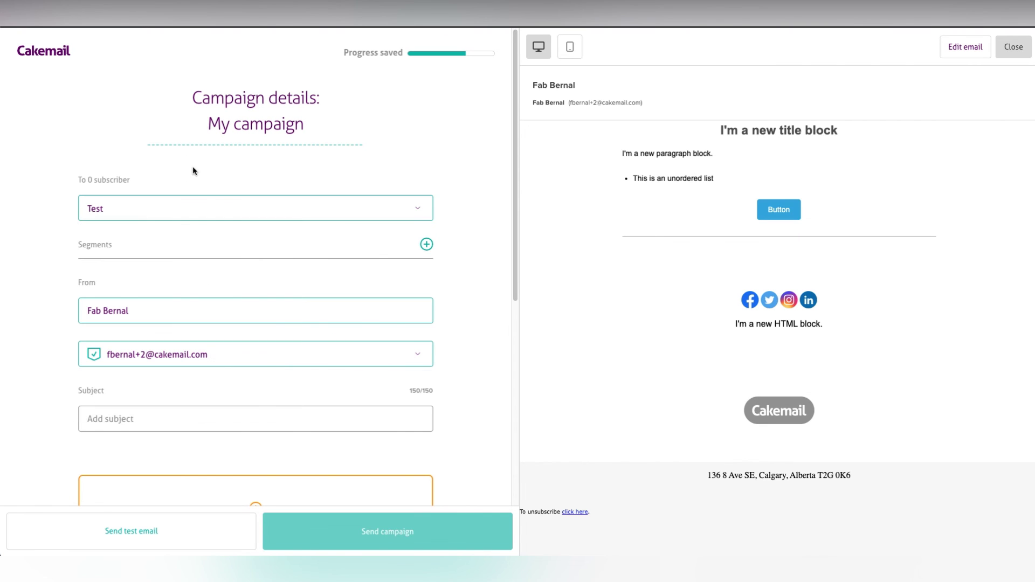
click(122, 255)
click(146, 253)
Replace the campaign's sender name with "My sender name"
scroll(139, 275, down, 1)
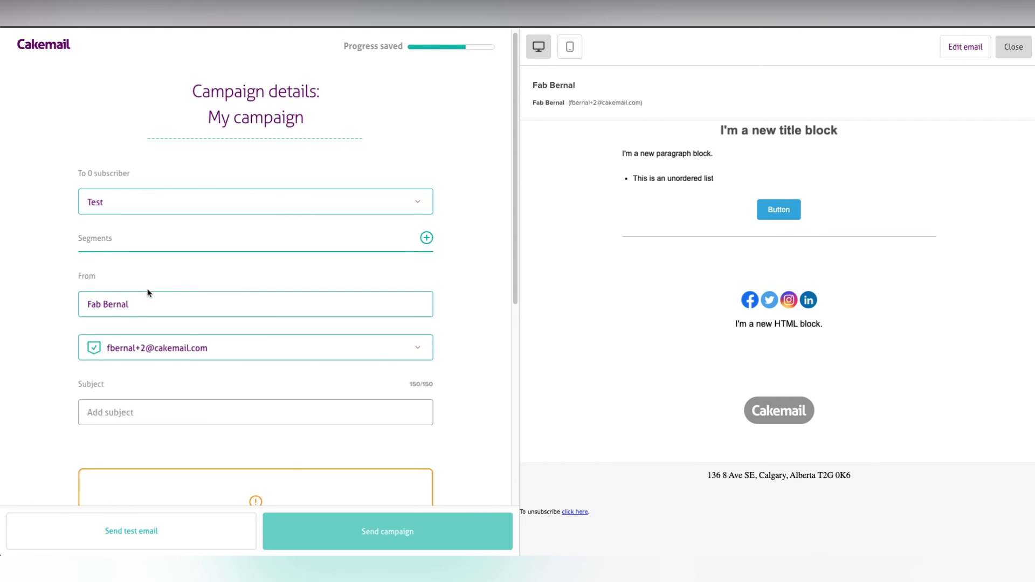
drag(123, 304, 78, 304)
key(BackSpace)
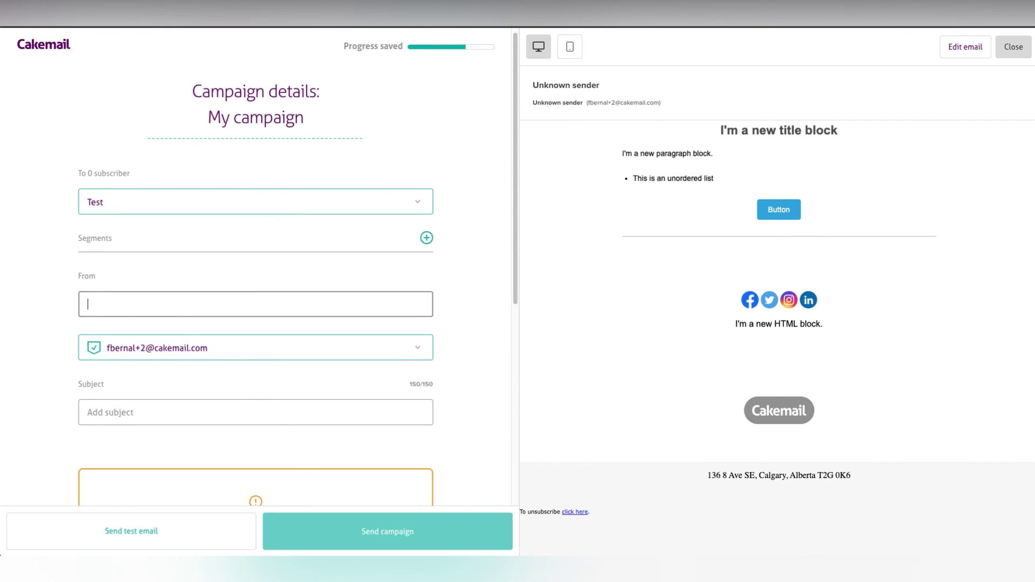
text(My)
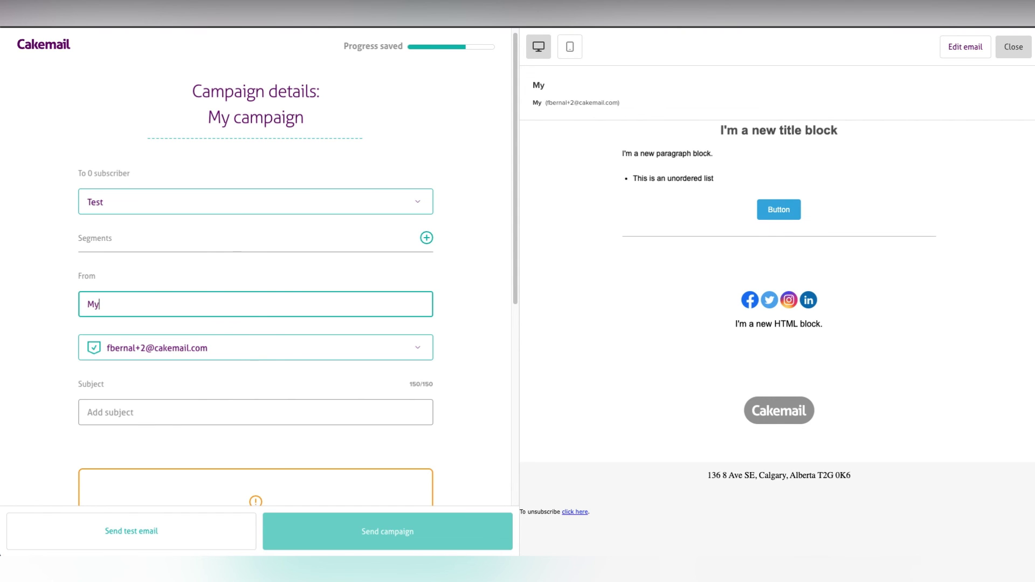
text( sender name)
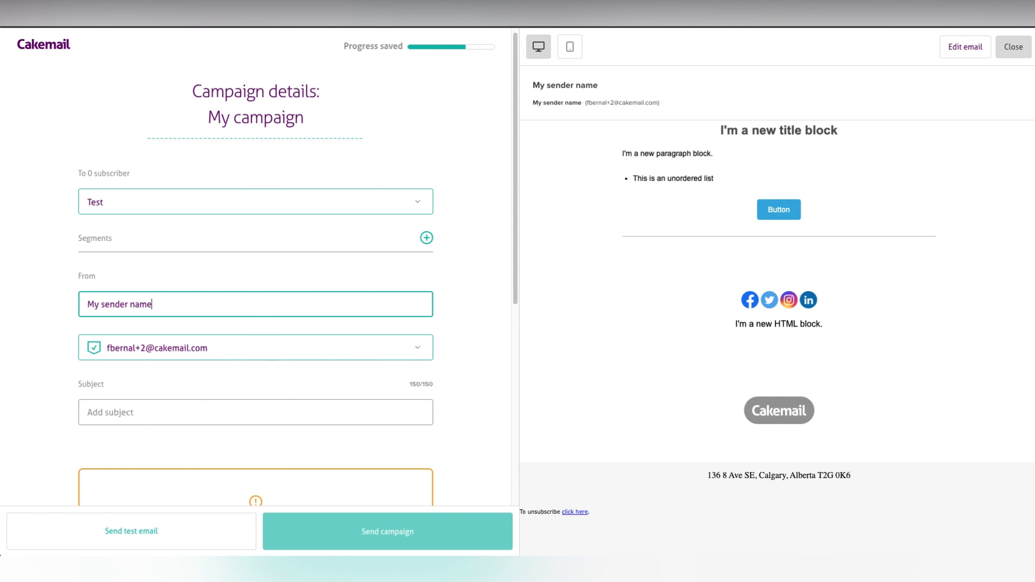
View the available sender email addresses and keep the selected one
scroll(86, 327, down, 1)
click(201, 349)
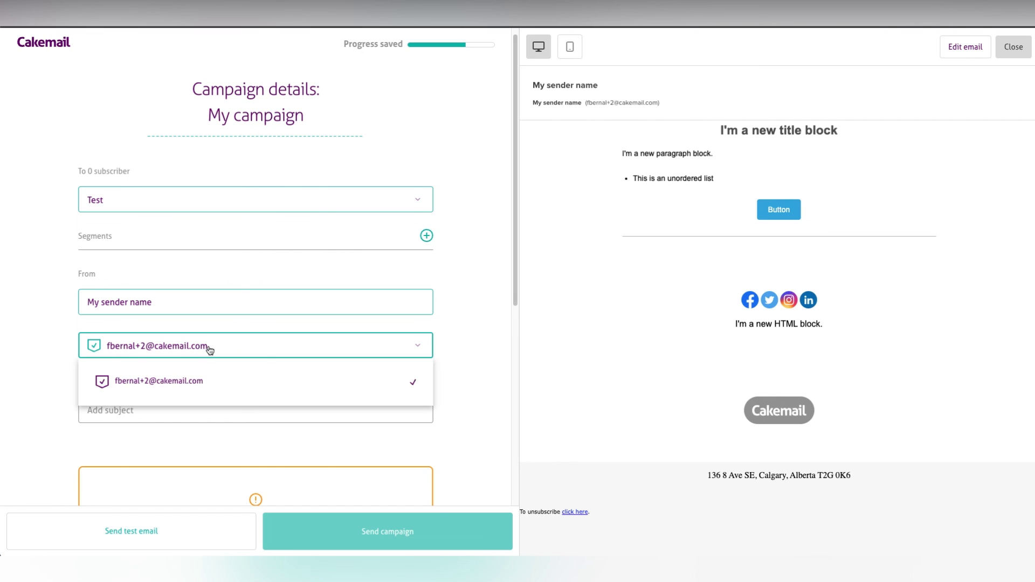
click(262, 351)
Set the campaign's subject to "Subject line"
scroll(162, 318, down, 3)
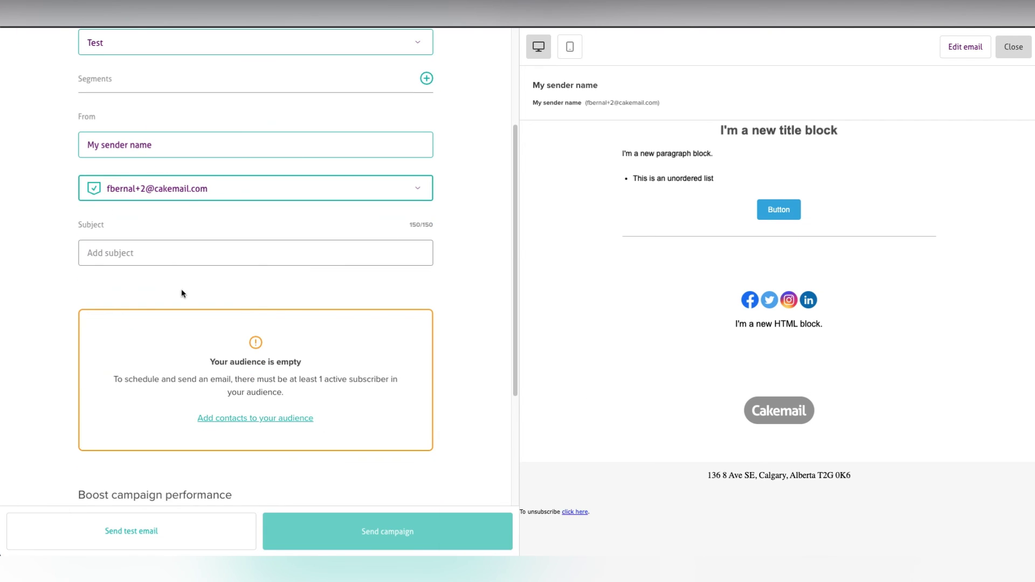
click(173, 258)
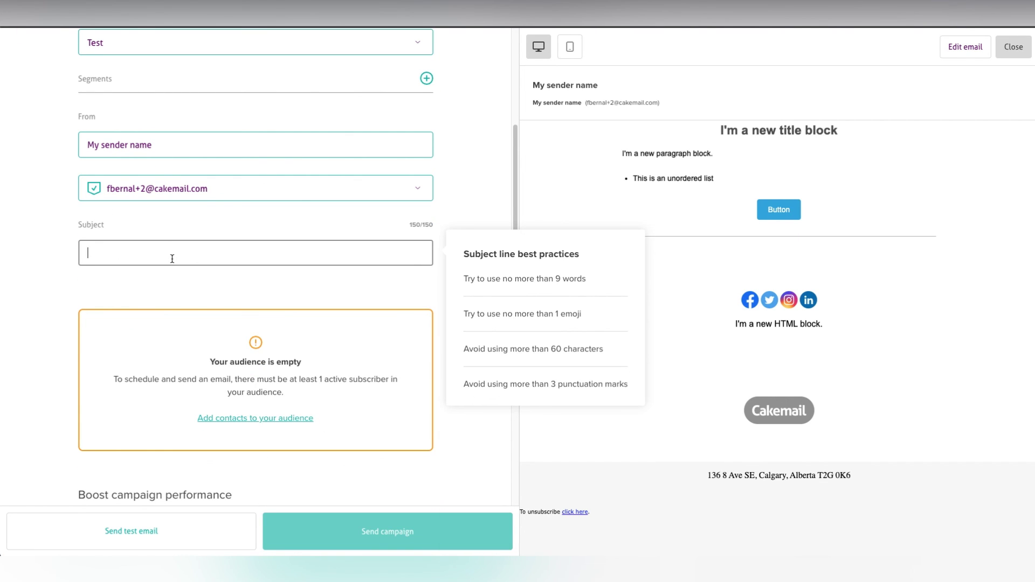
text(Subject )
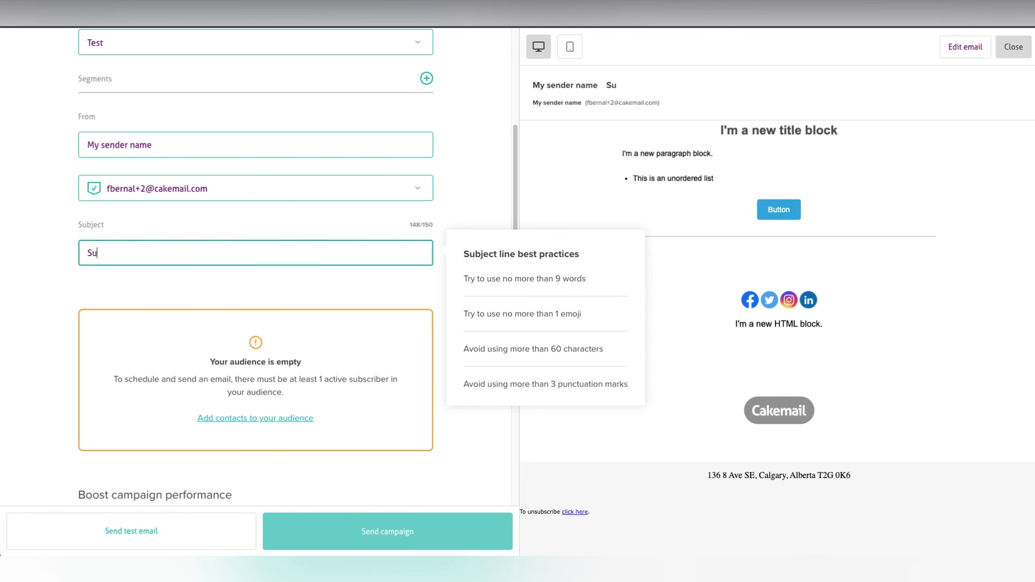
text(line)
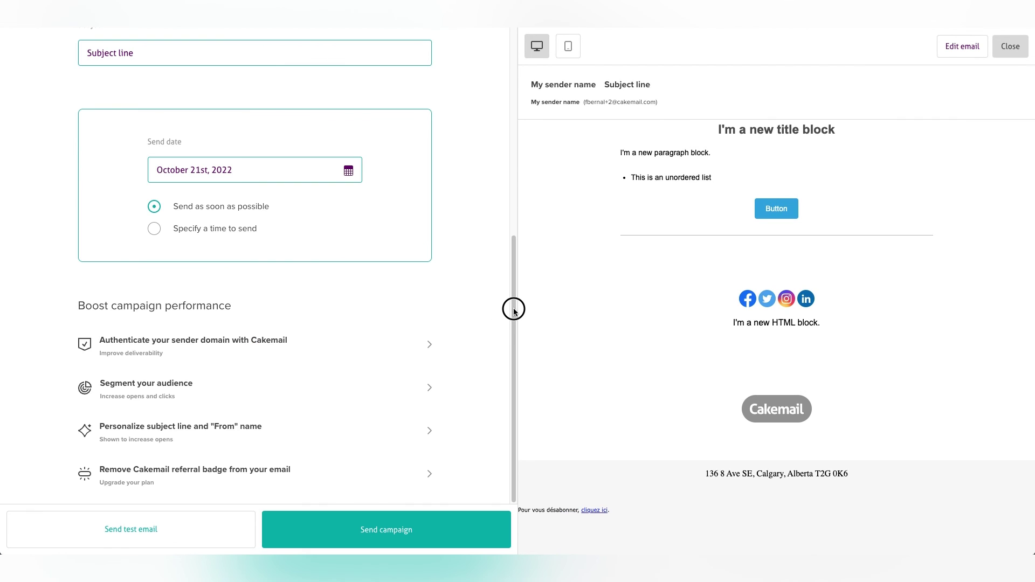
Try the "Specify a time to send" option and its minute choices, and return to "Send as soon as possible"
drag(515, 302, 513, 314)
click(224, 232)
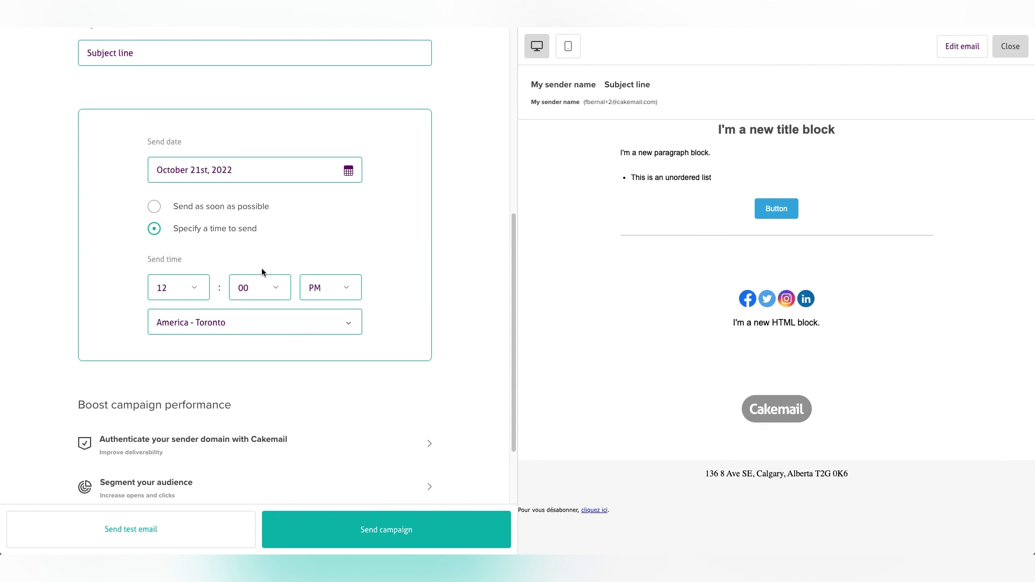
click(271, 287)
click(271, 287)
click(232, 208)
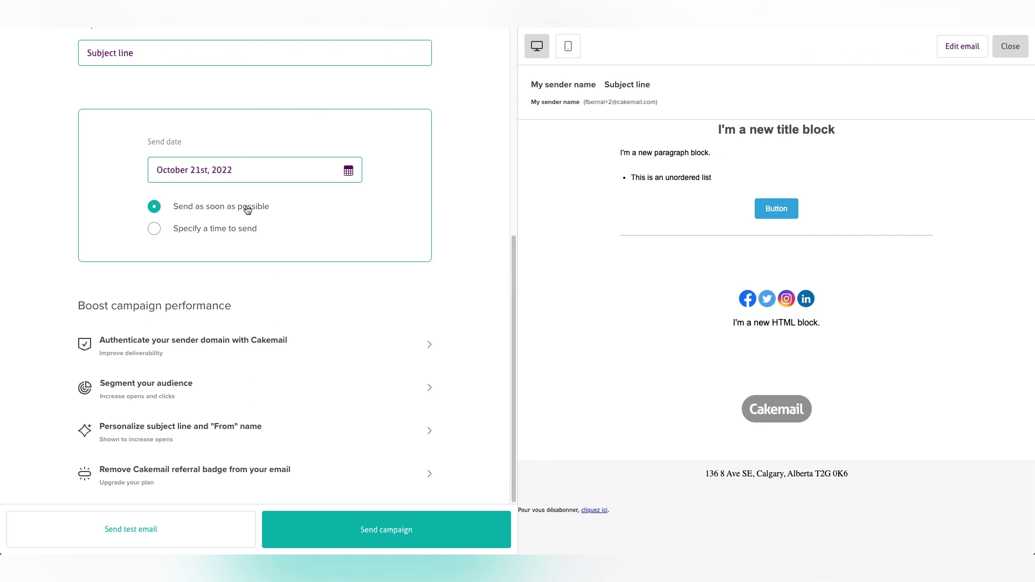